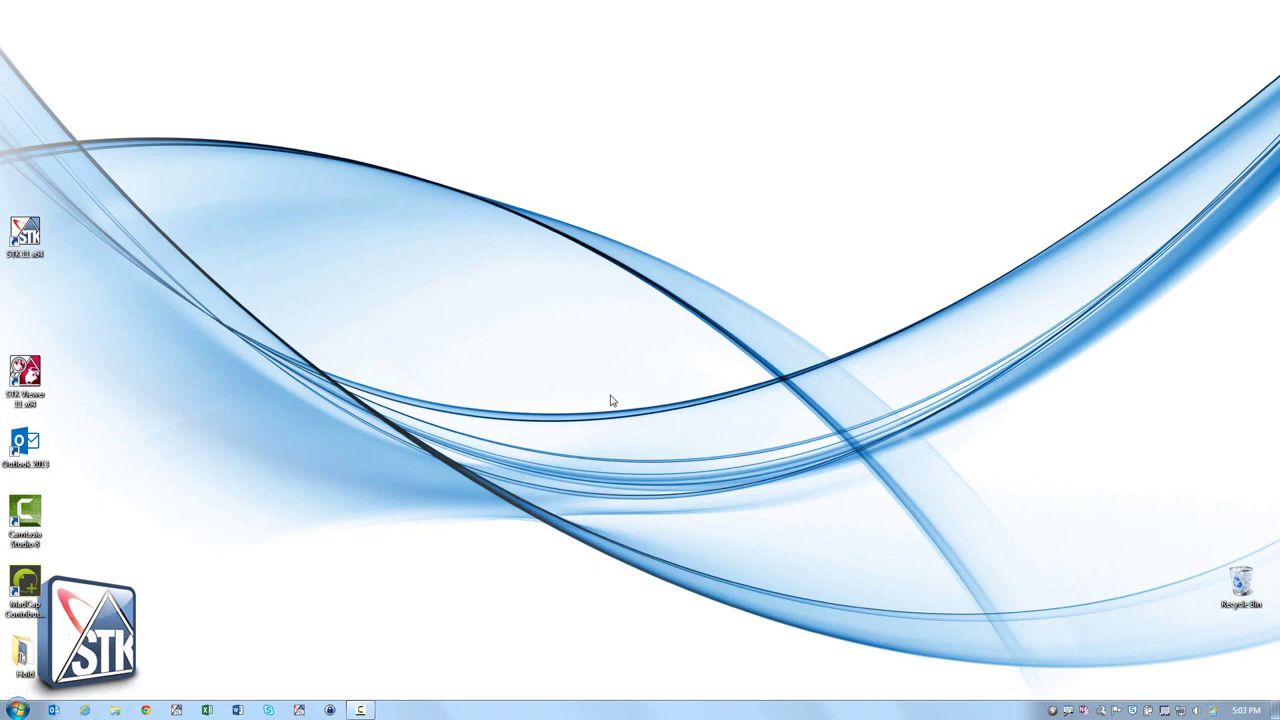
Step: Launch STK 11 from the desktop and accept the ITAR export warning to continue startup
double_click(40, 245)
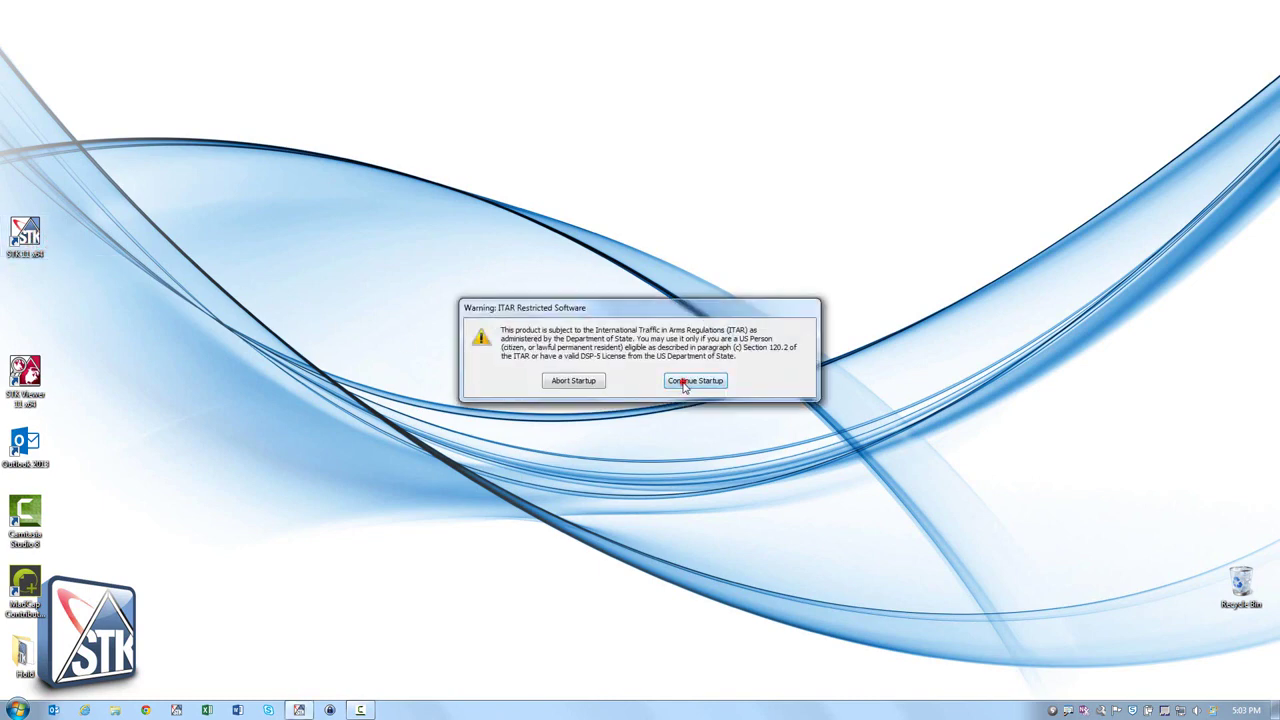
click(680, 384)
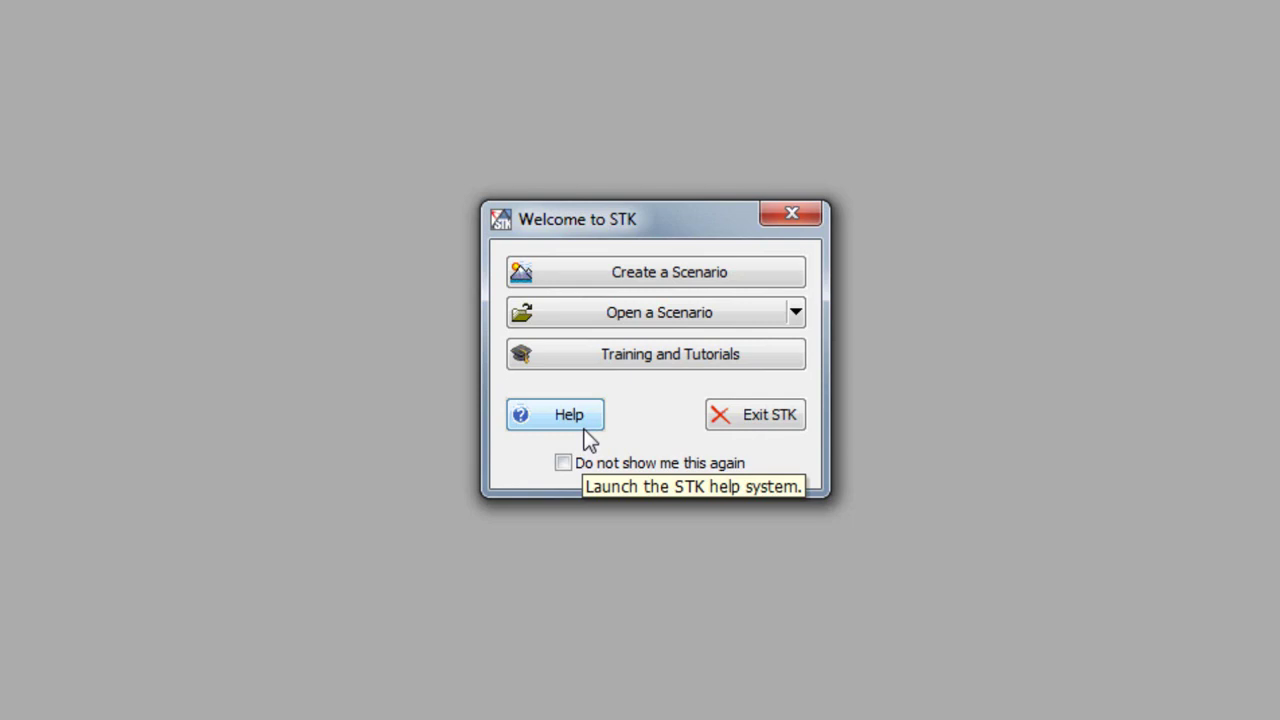
Step: Start a new scenario named STK_Fundamentals and paste that name into its Description
click(647, 278)
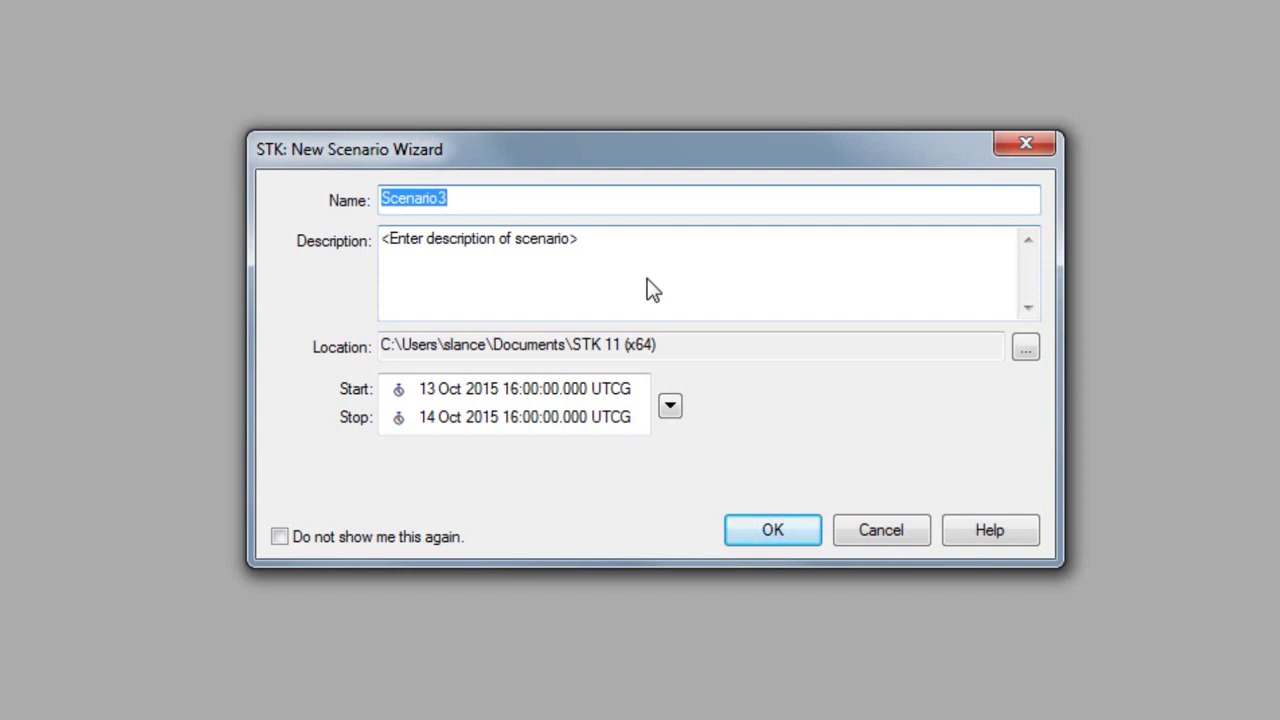
text(STK_Fund)
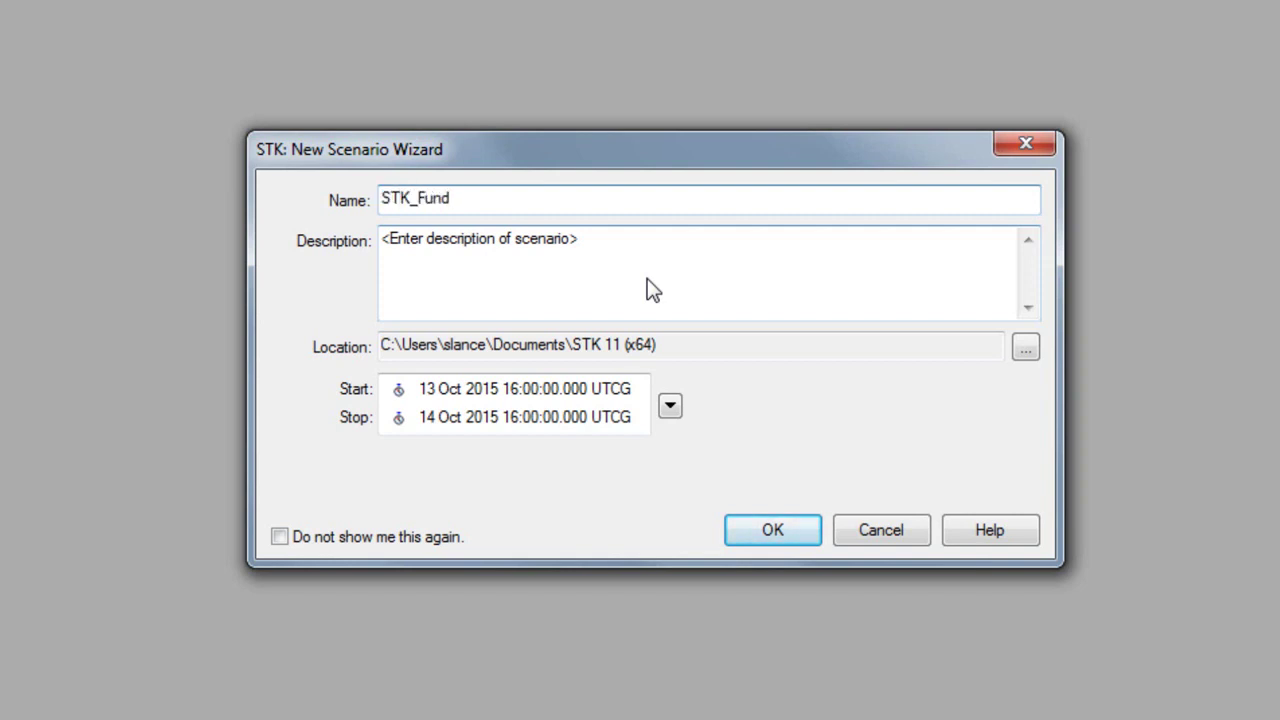
text(amentals)
drag(580, 197, 369, 201)
drag(643, 244, 369, 228)
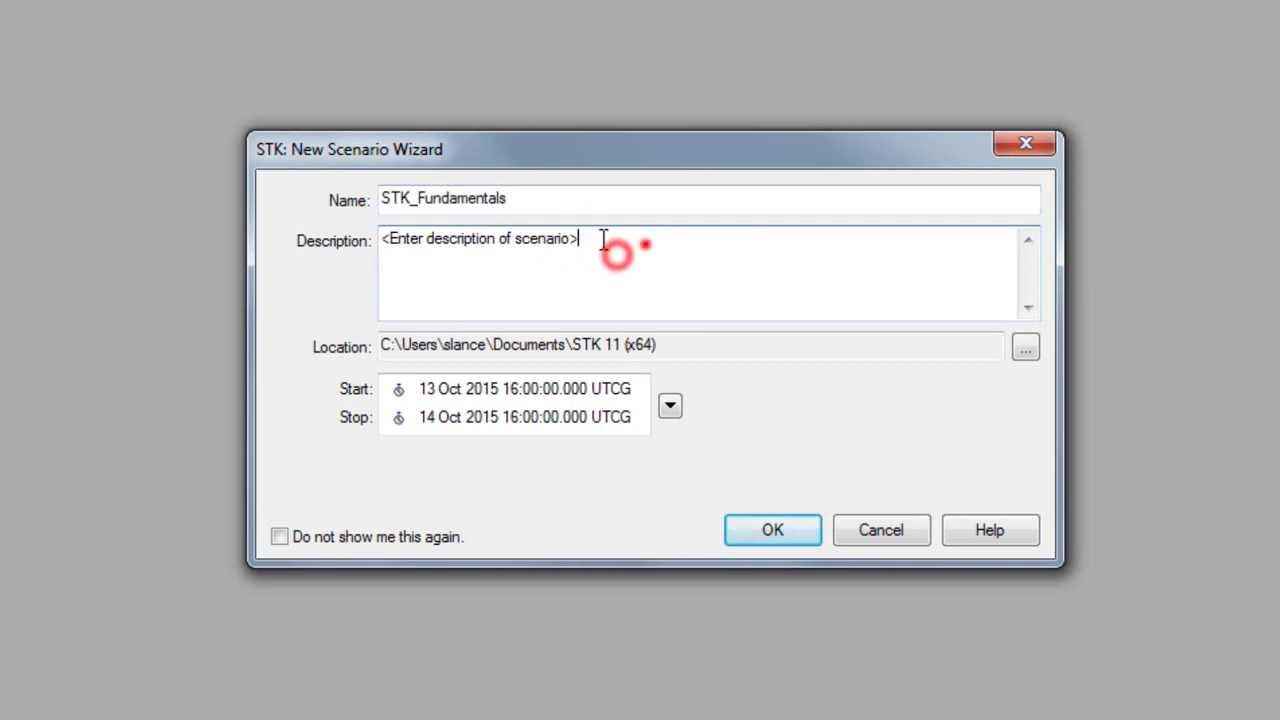
text(STK_Fundamentals)
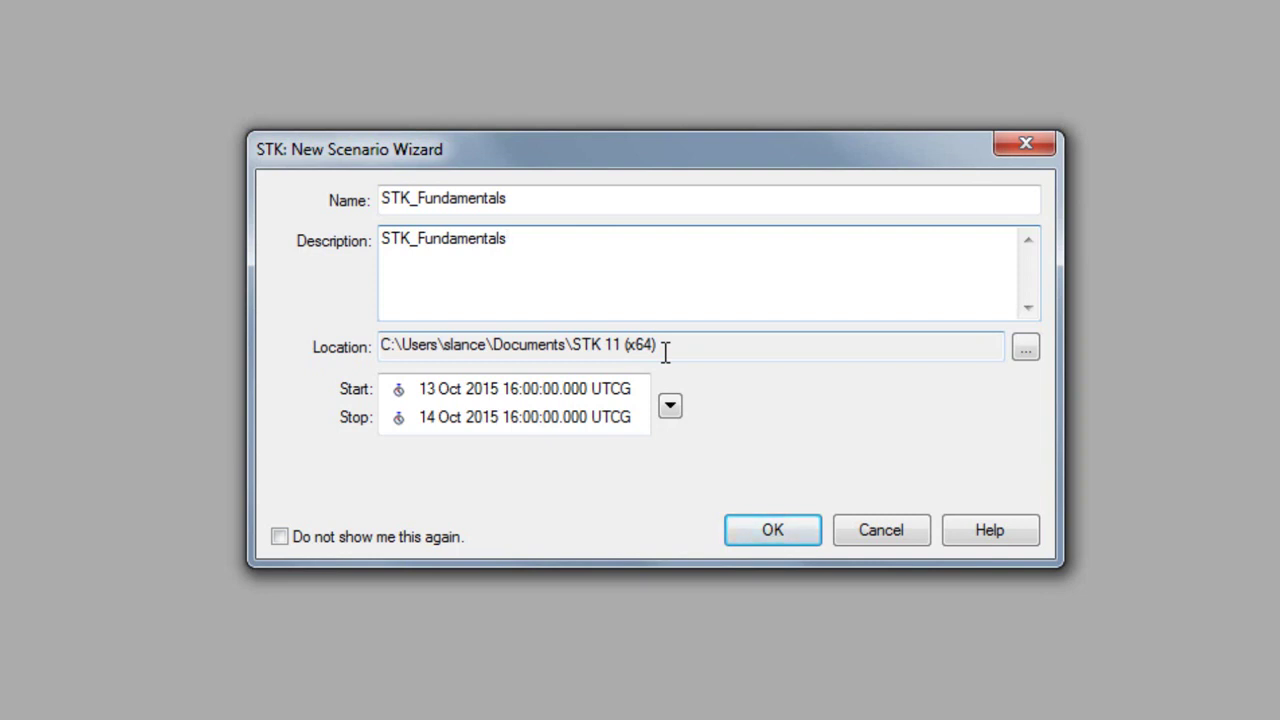
drag(663, 347, 384, 348)
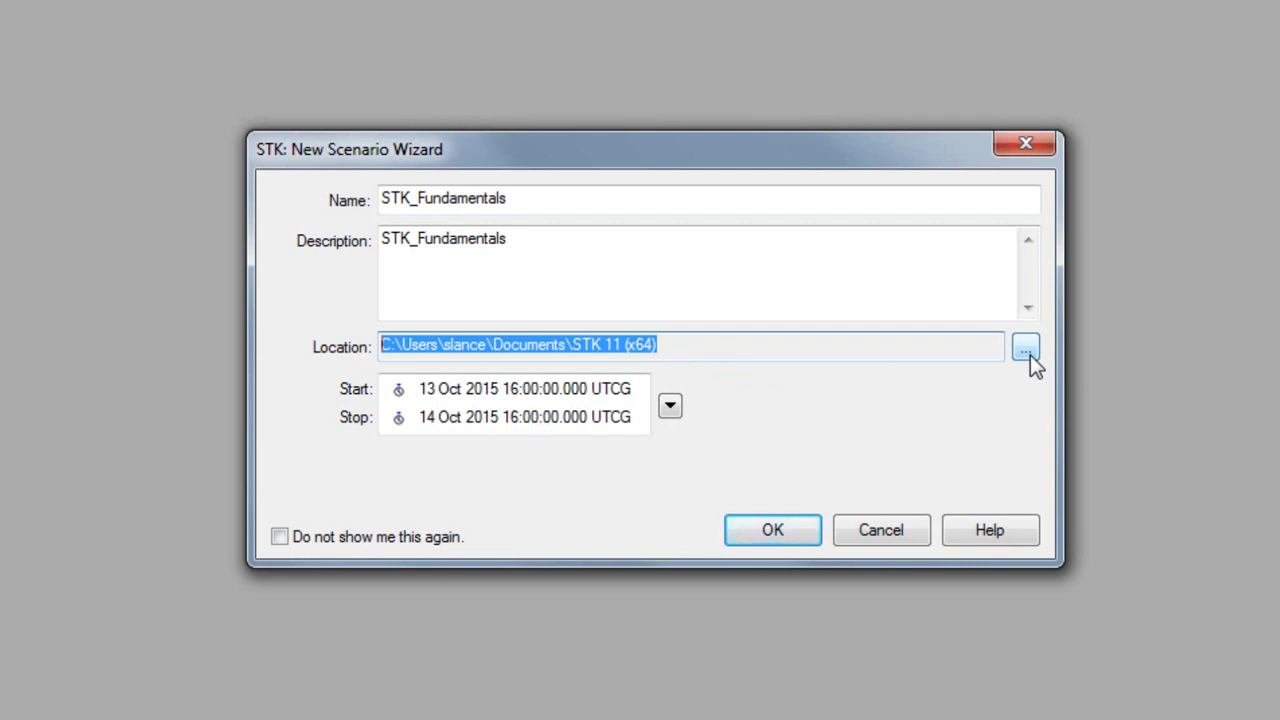
click(704, 345)
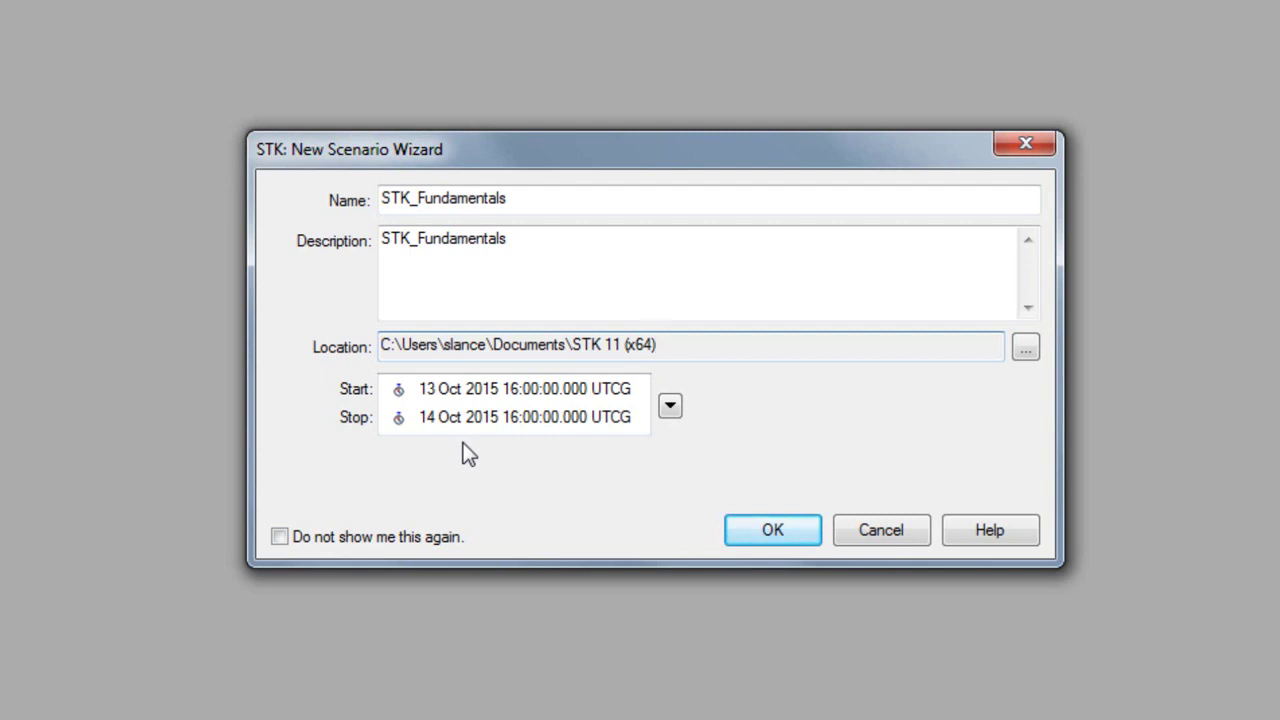
Step: Change the scenario Start date to 1 Nov and the Stop date to 2 Nov 2015
click(668, 414)
mouse_move(748, 429)
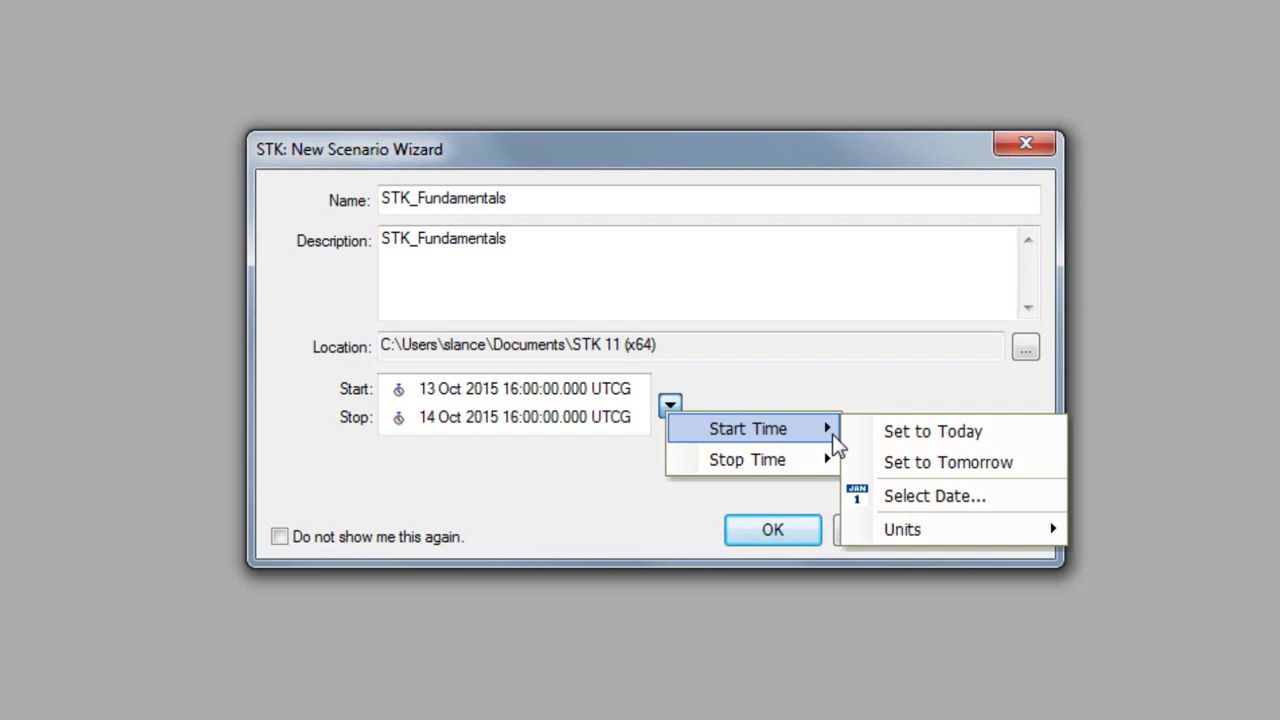
click(511, 391)
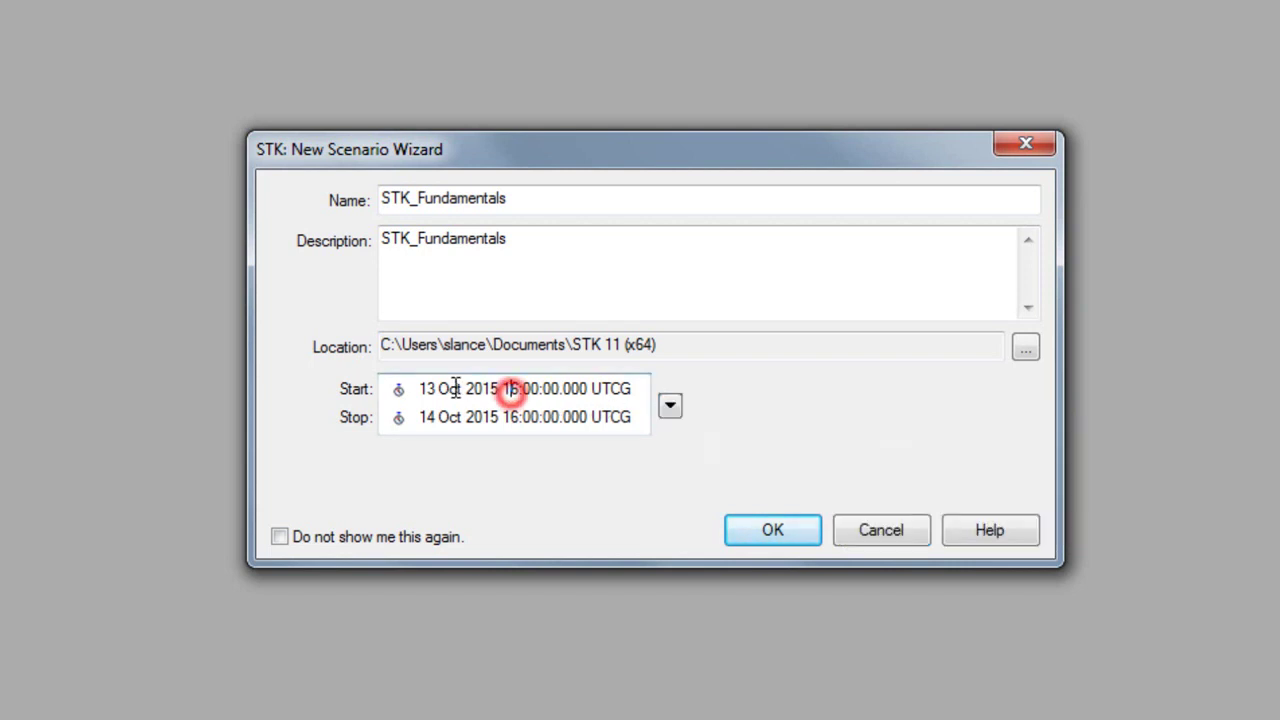
drag(462, 389, 386, 397)
key(BackSpace)
text(1 Nov)
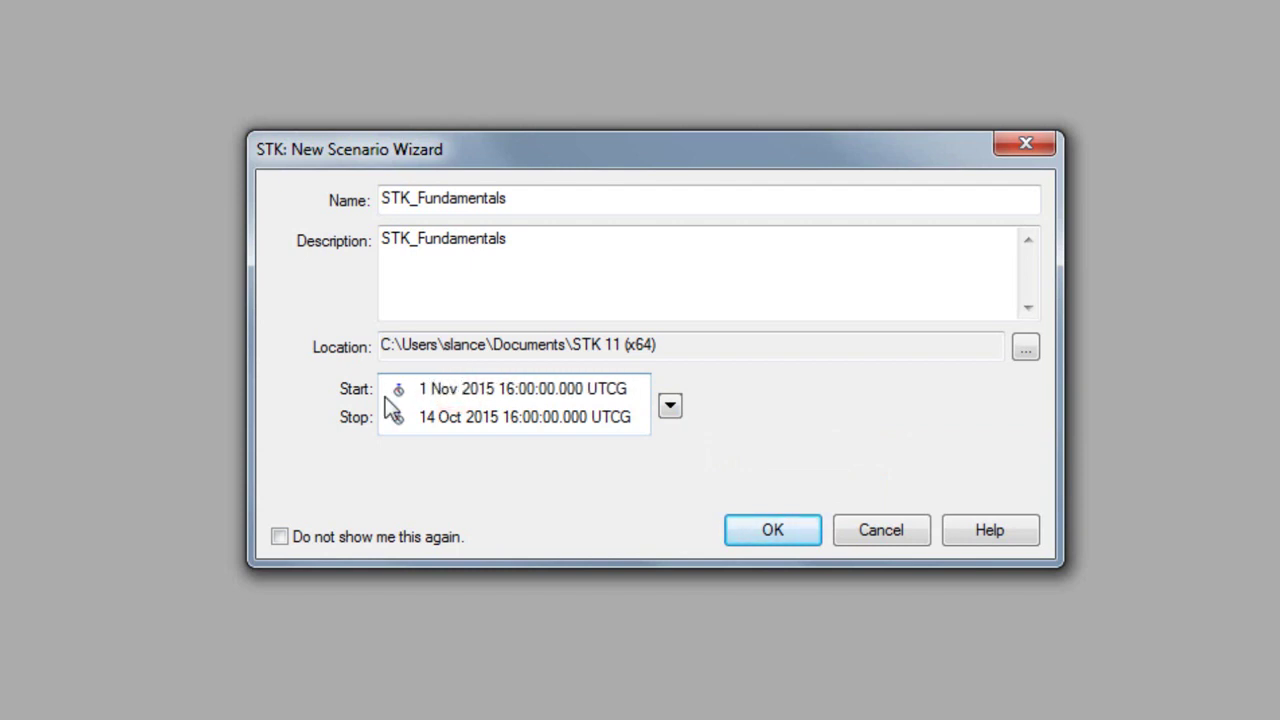
drag(462, 421, 382, 419)
text(2 Nov)
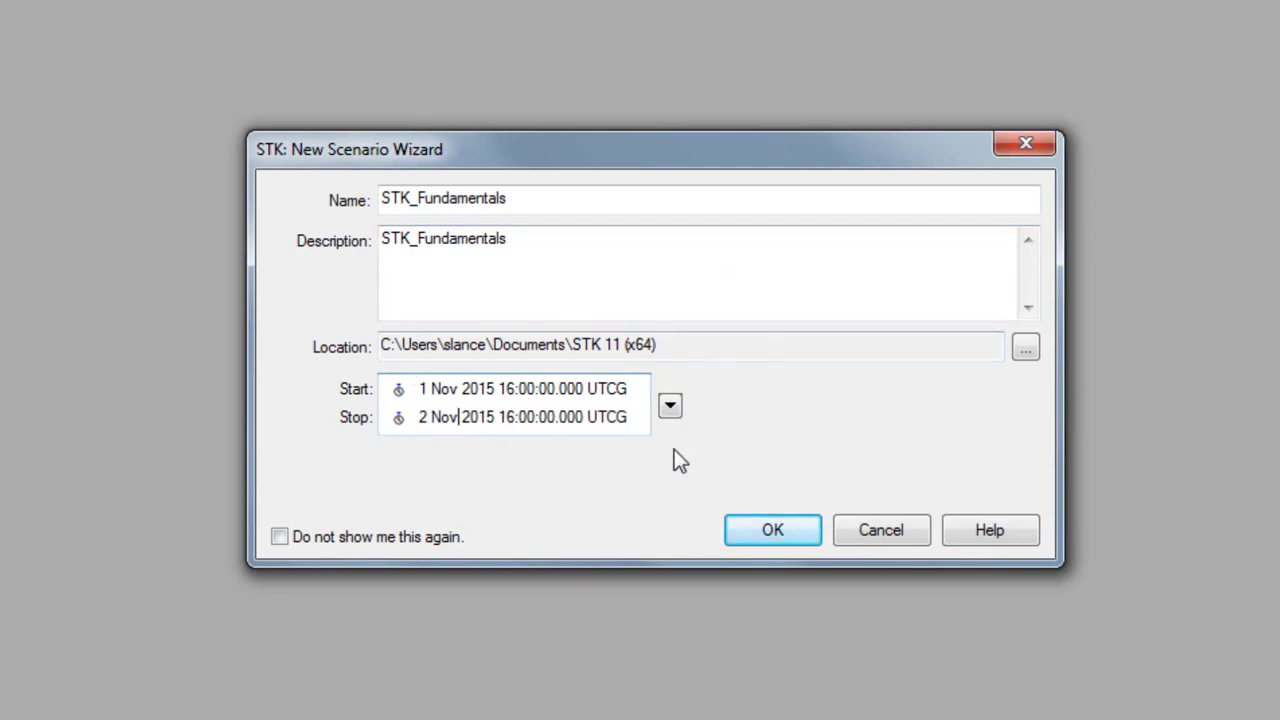
Step: Confirm the new scenario, maximize the STK window, and close the Insert STK Objects dialog
click(760, 530)
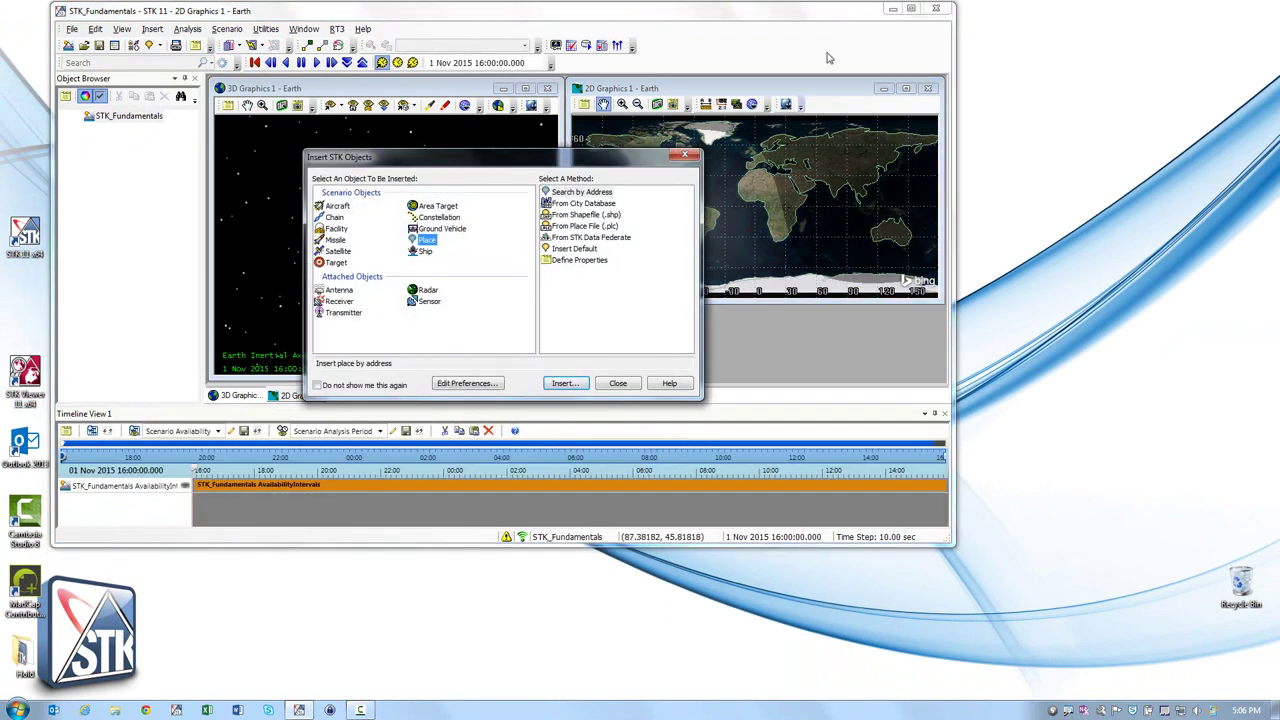
click(912, 10)
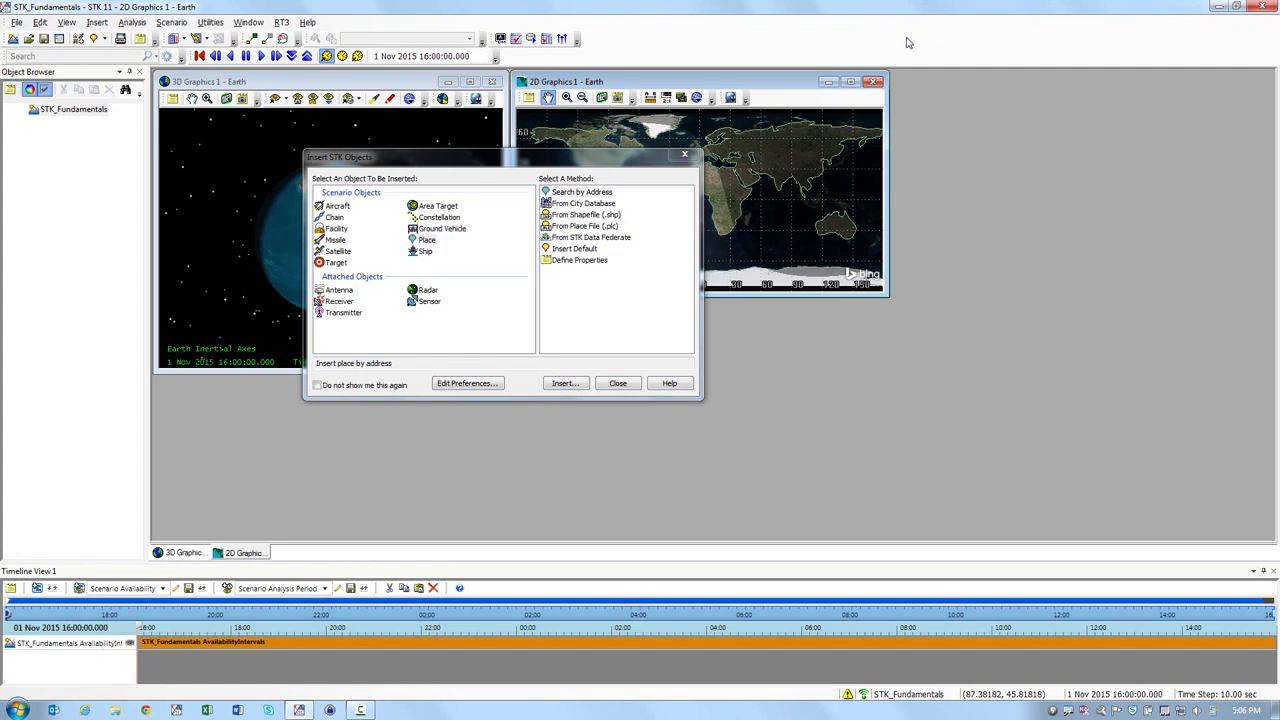
drag(645, 163, 724, 164)
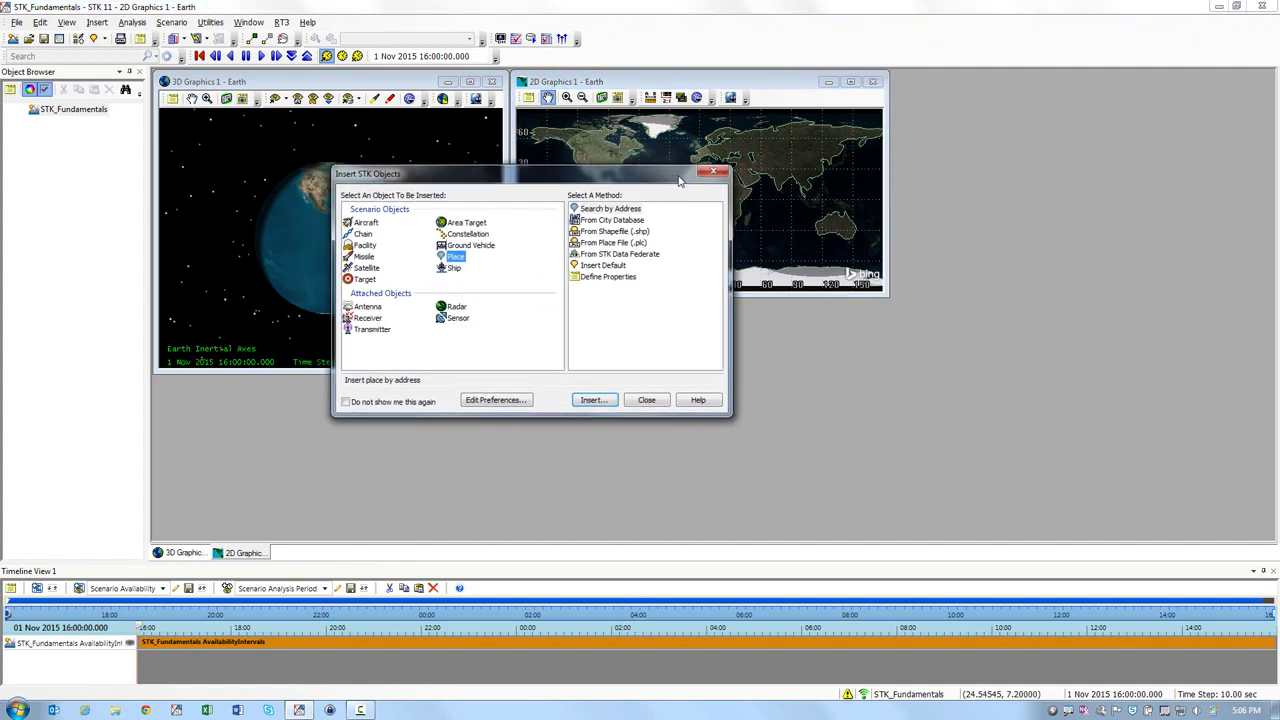
click(742, 161)
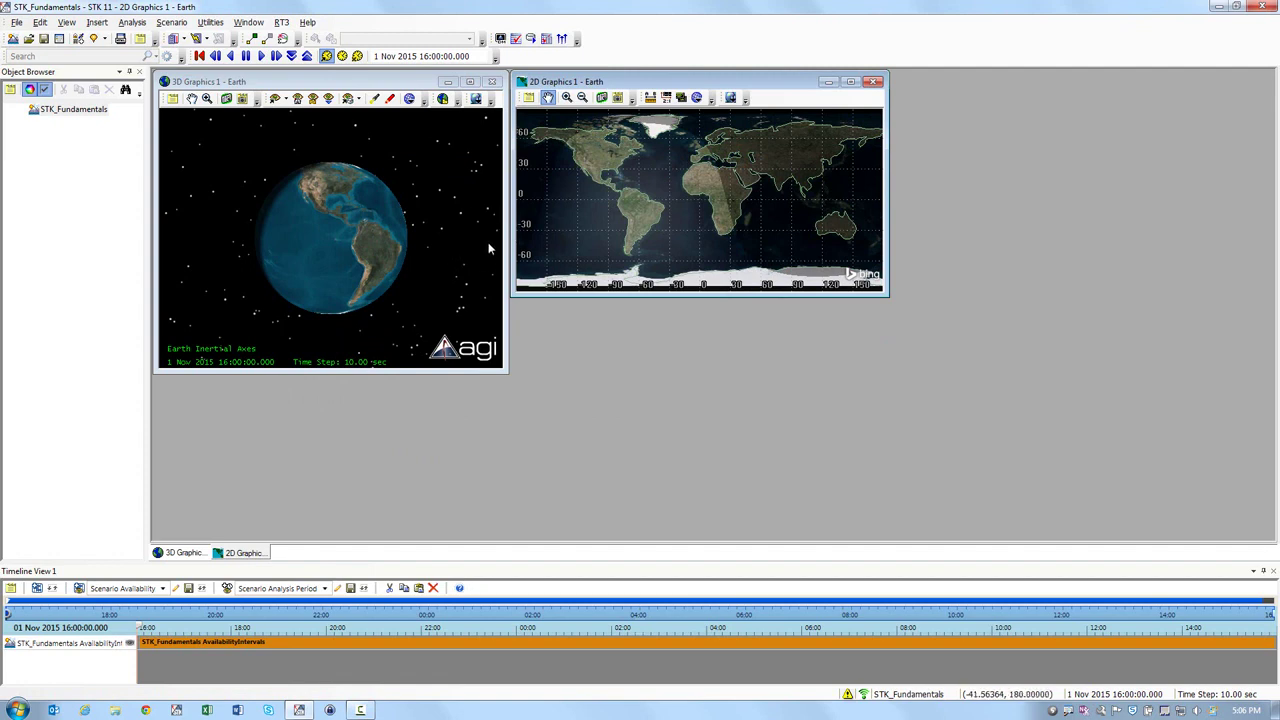
Step: Tile the 3D Graphics and 2D Graphics windows vertically with Window > Tile Vertically
click(408, 87)
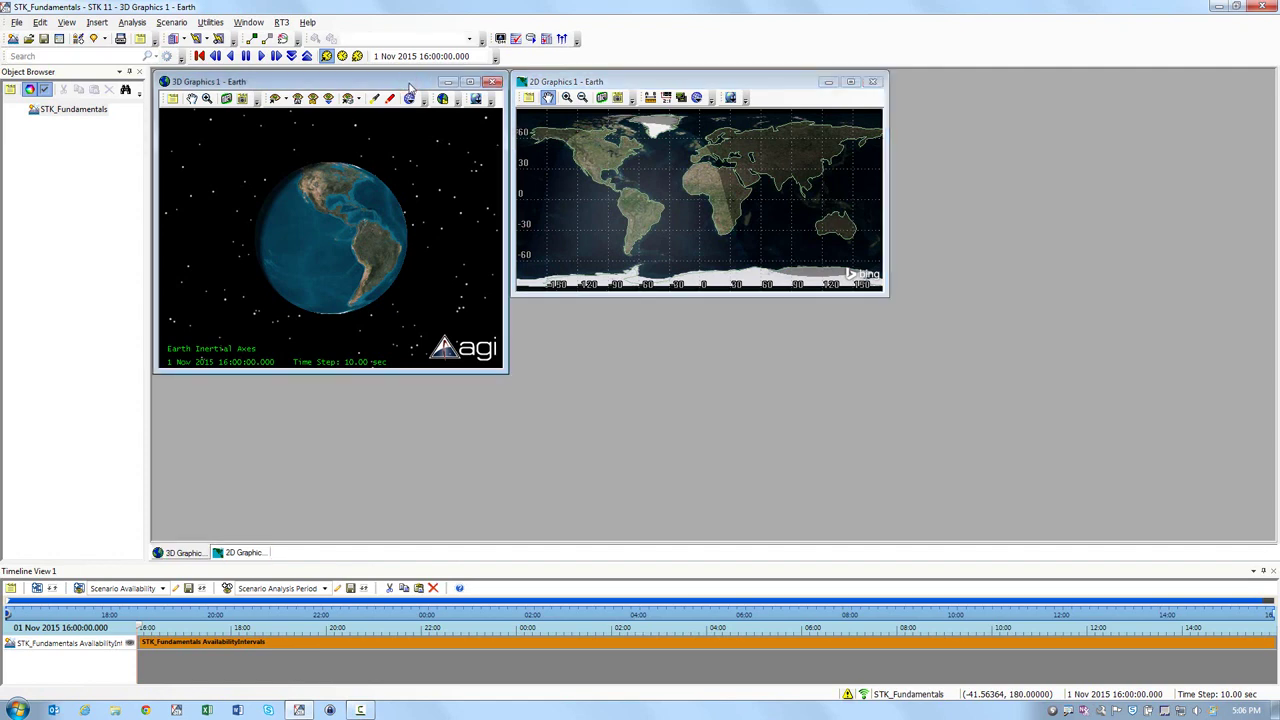
click(250, 22)
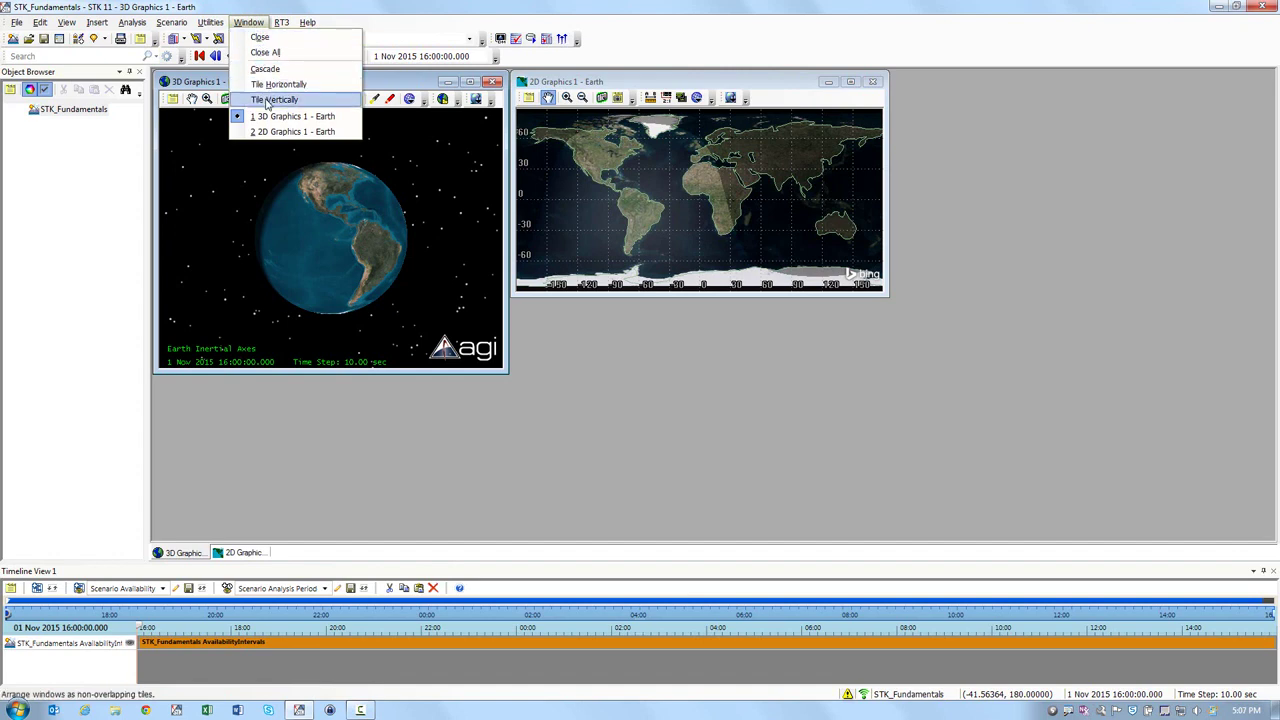
click(267, 101)
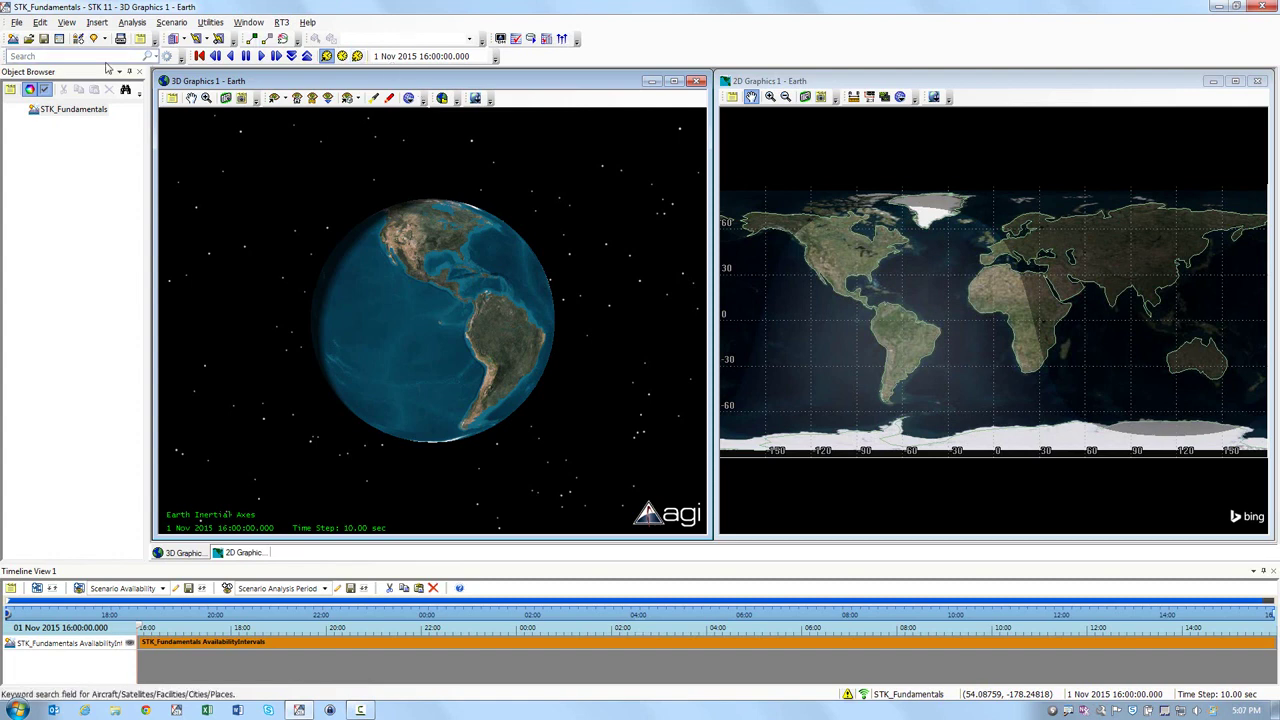
Step: Save As STK_Fundamentals.sc, choosing the STK_Fundamentals folder as the destination
click(17, 22)
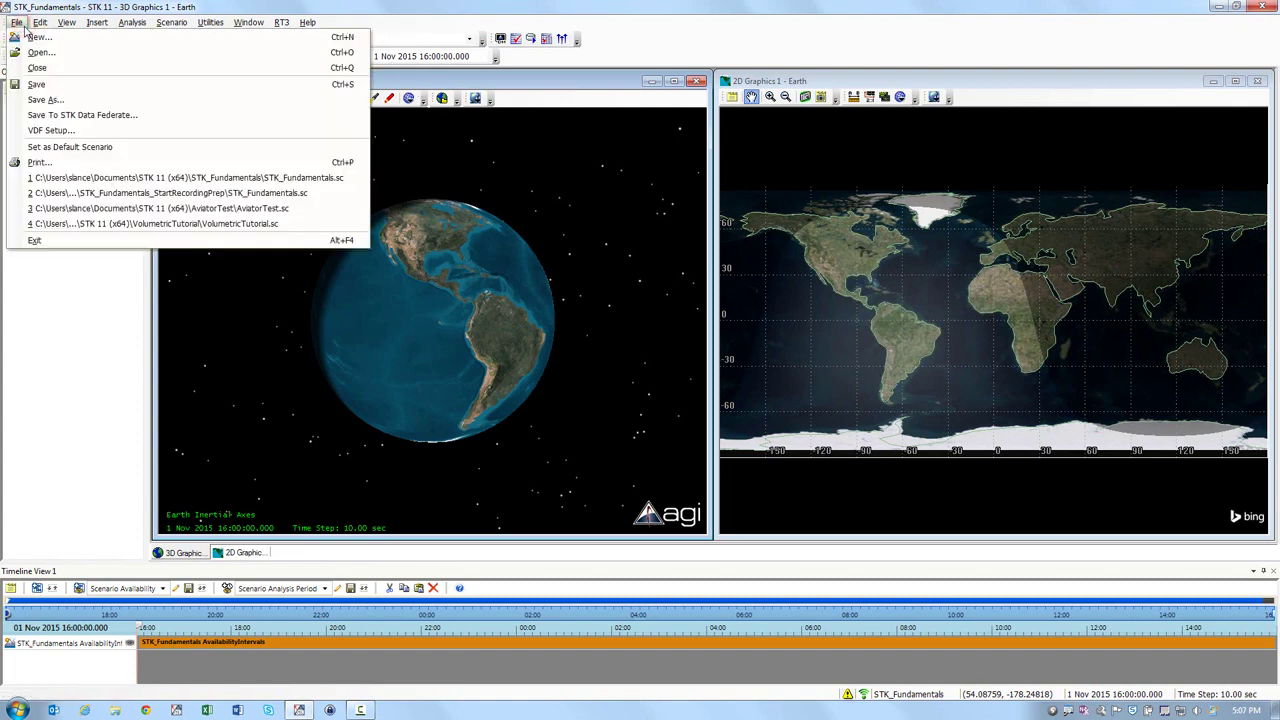
click(45, 101)
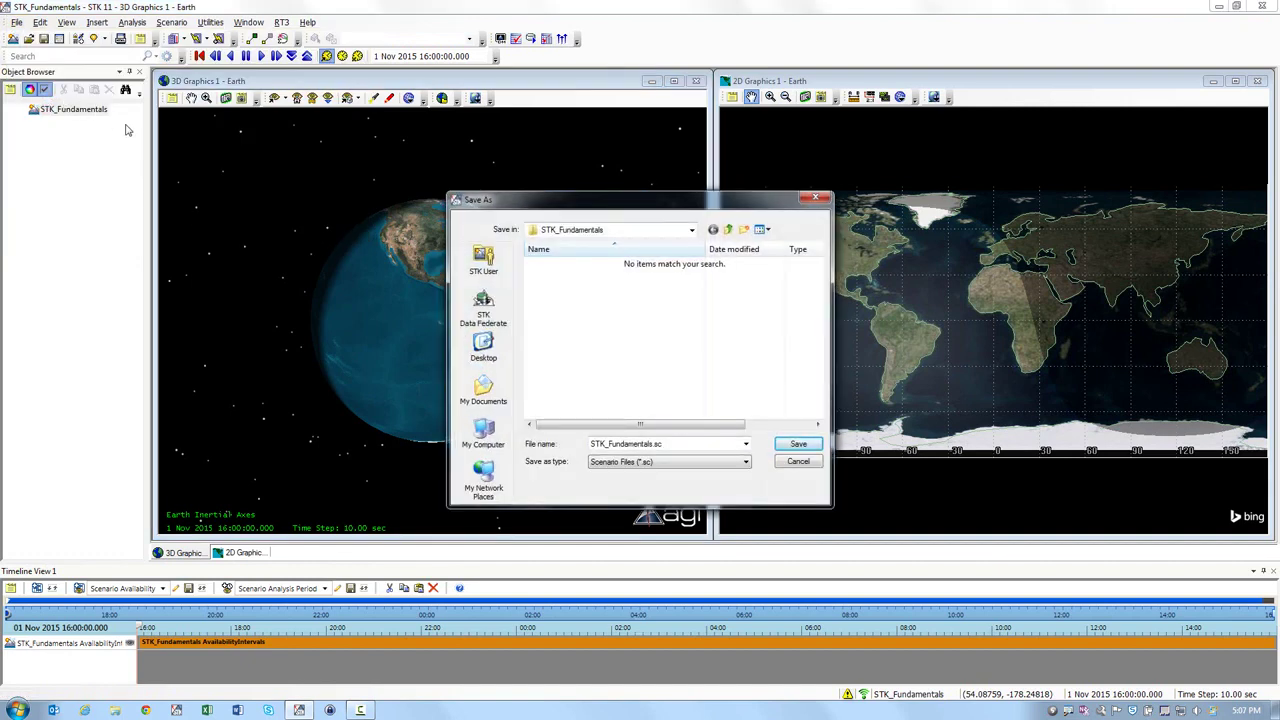
click(690, 231)
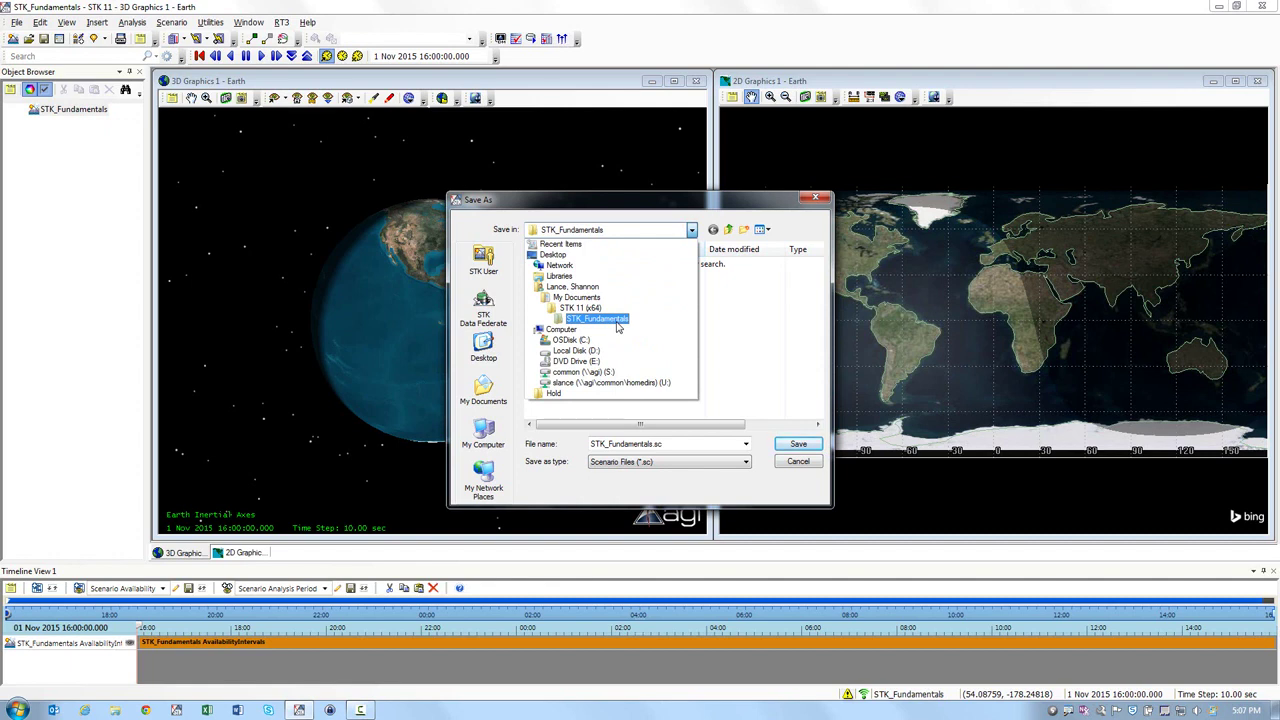
click(617, 320)
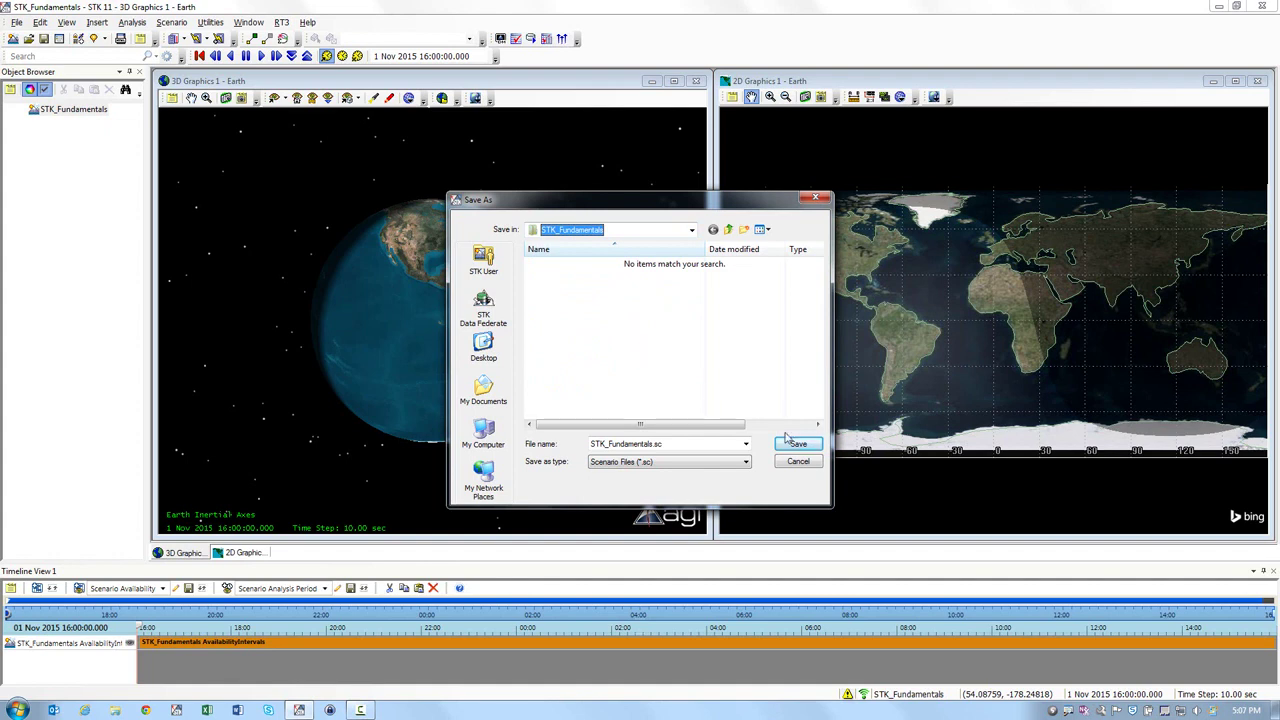
click(795, 443)
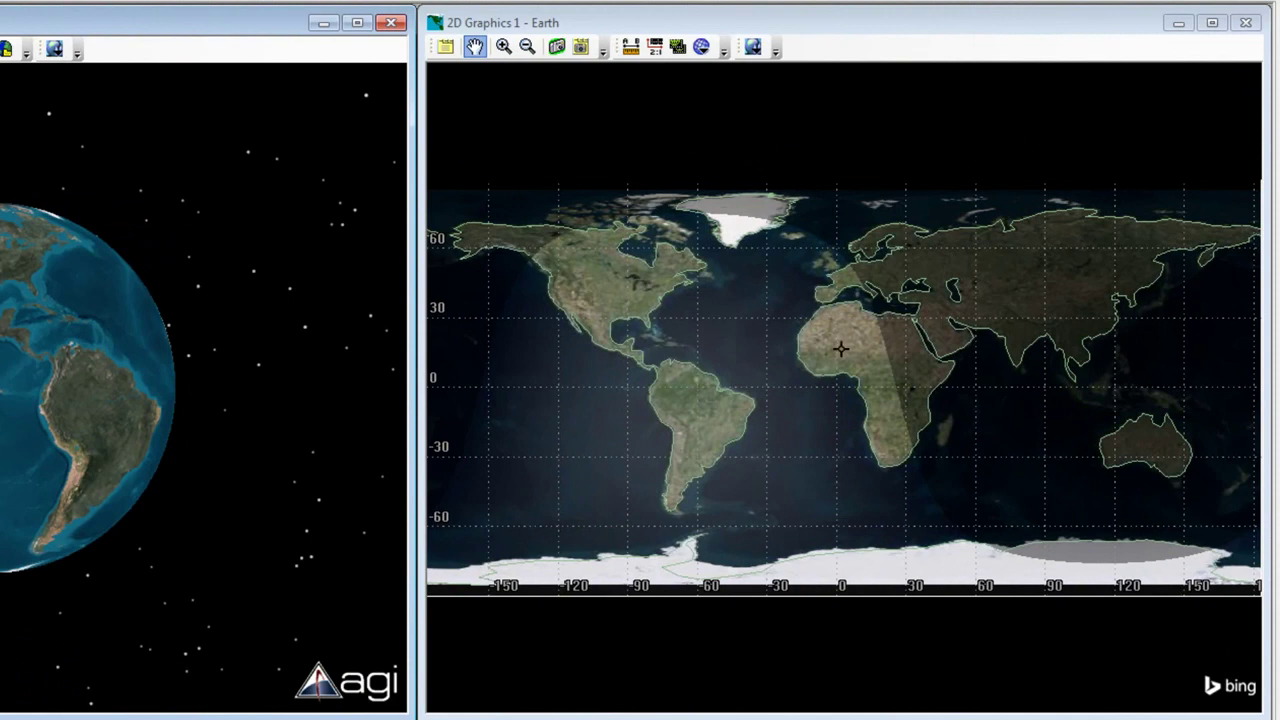
Step: Pan the 2D map and scroll-zoom to frame Europe and Africa
mouse_move(840, 348)
mouse_down()
mouse_move(592, 372)
mouse_move(743, 387)
mouse_up()
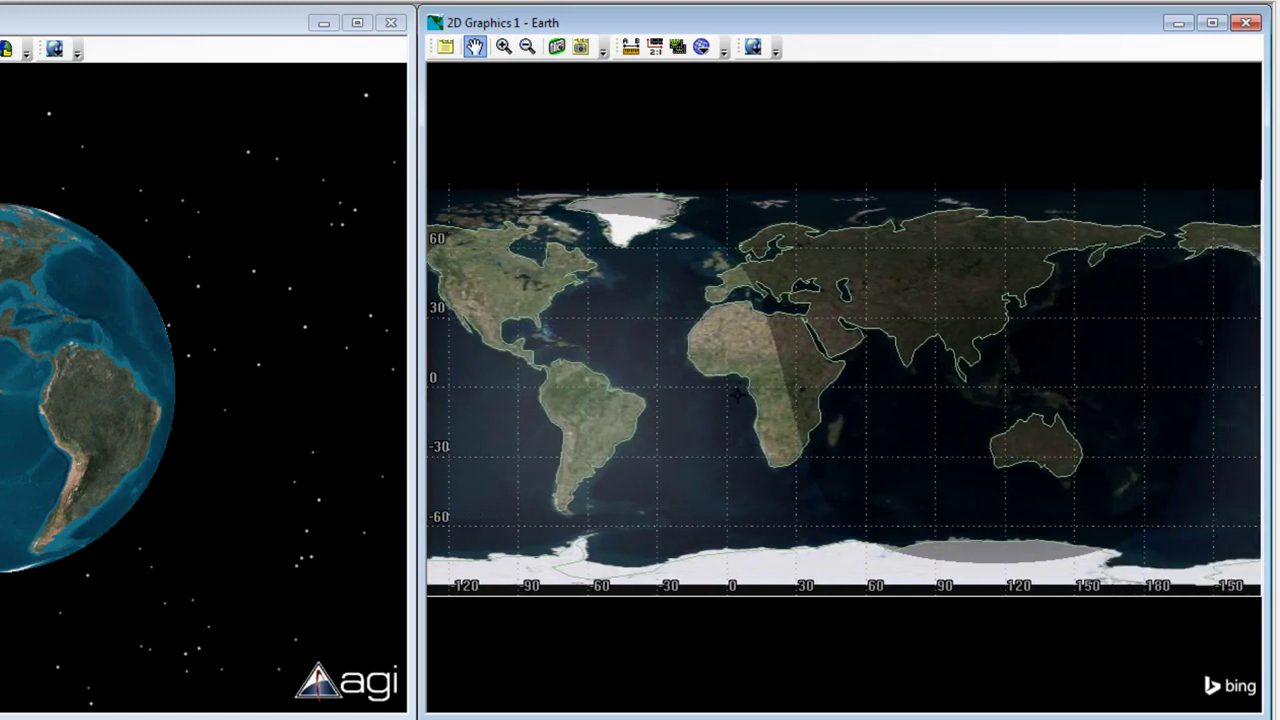
scroll(737, 395, up, 3)
scroll(746, 407, down, 1)
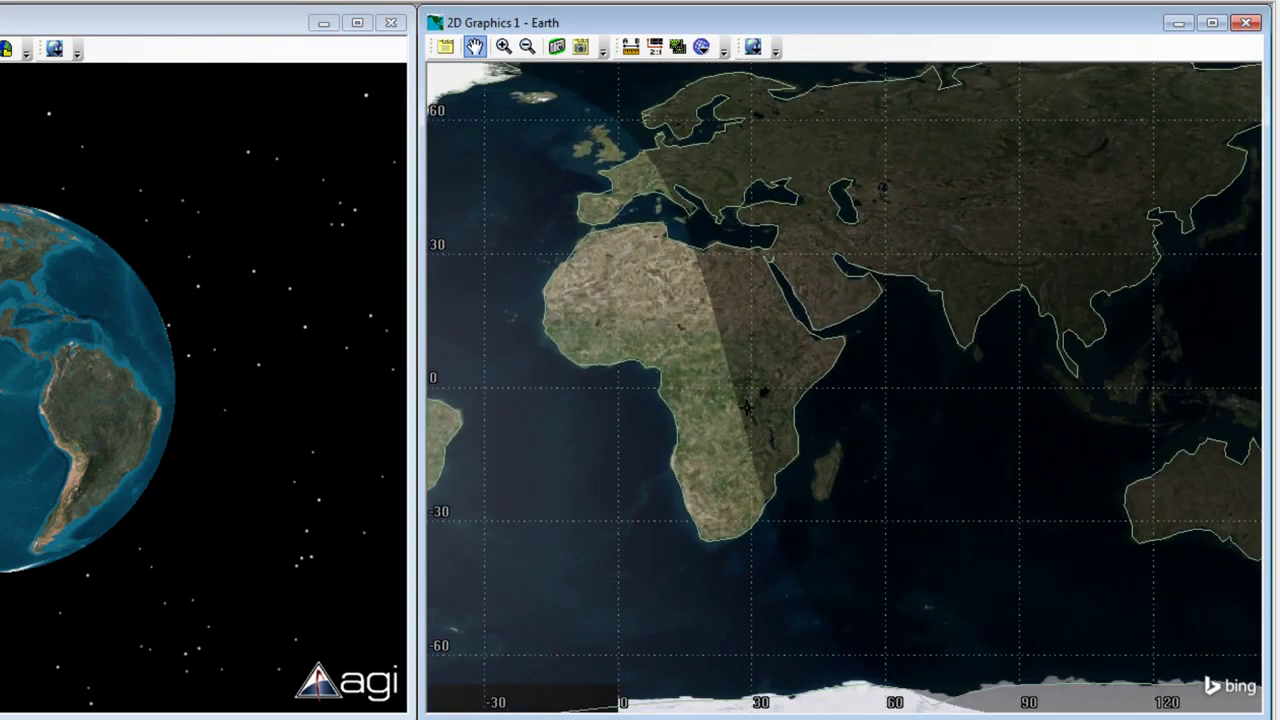
scroll(746, 407, down, 1)
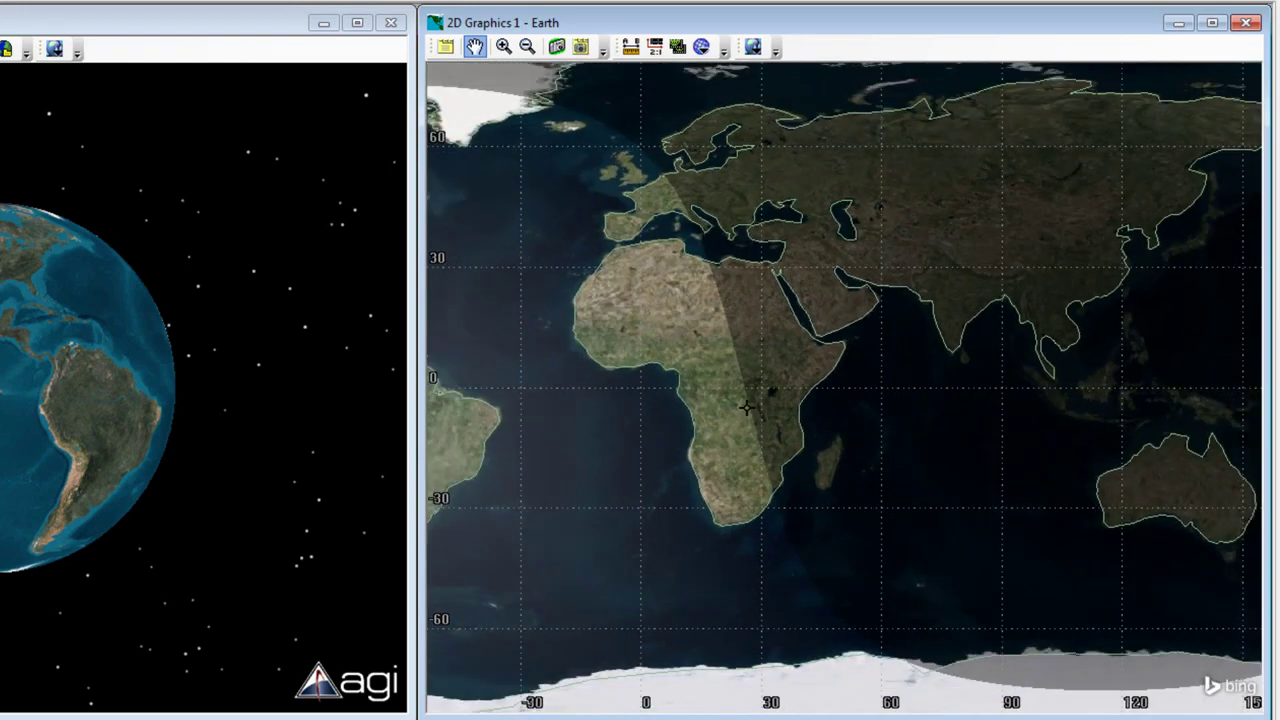
Step: Box-zoom the 2D map onto Europe and the North Atlantic, then pan west to the eastern US
click(504, 47)
mouse_move(477, 111)
mouse_down()
mouse_move(768, 388)
mouse_move(876, 421)
mouse_up()
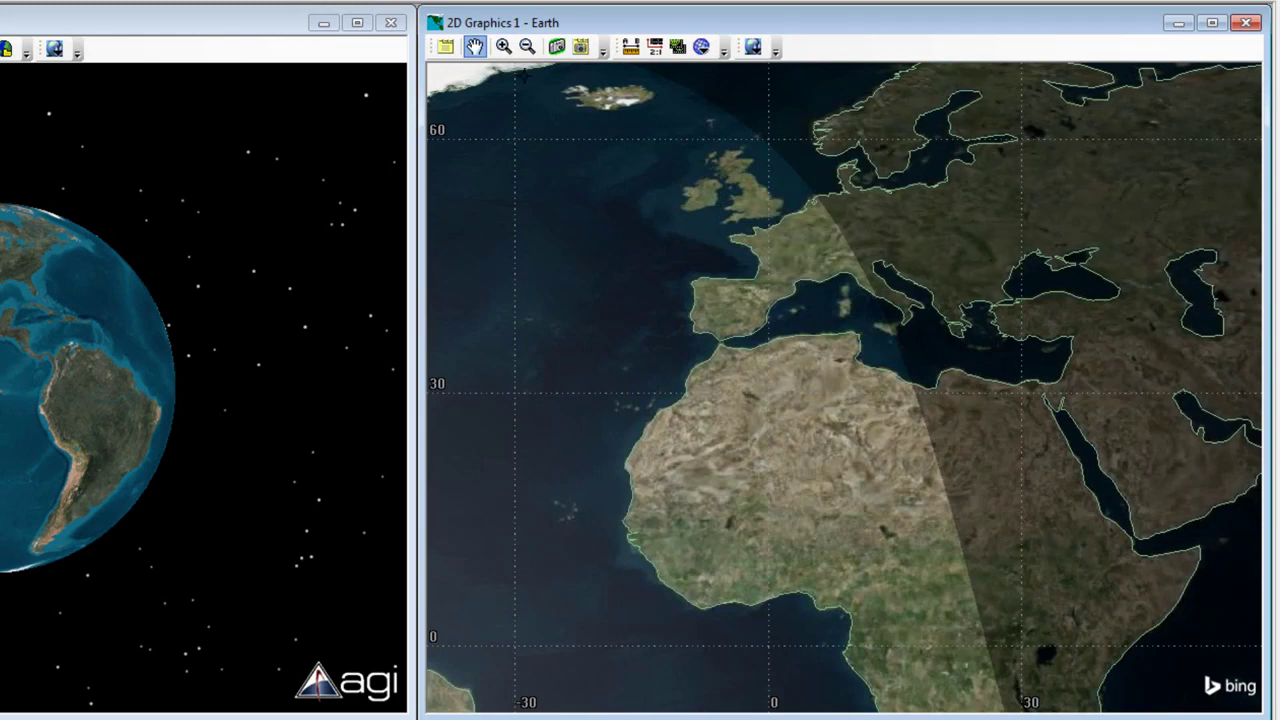
click(503, 46)
drag(494, 123, 872, 415)
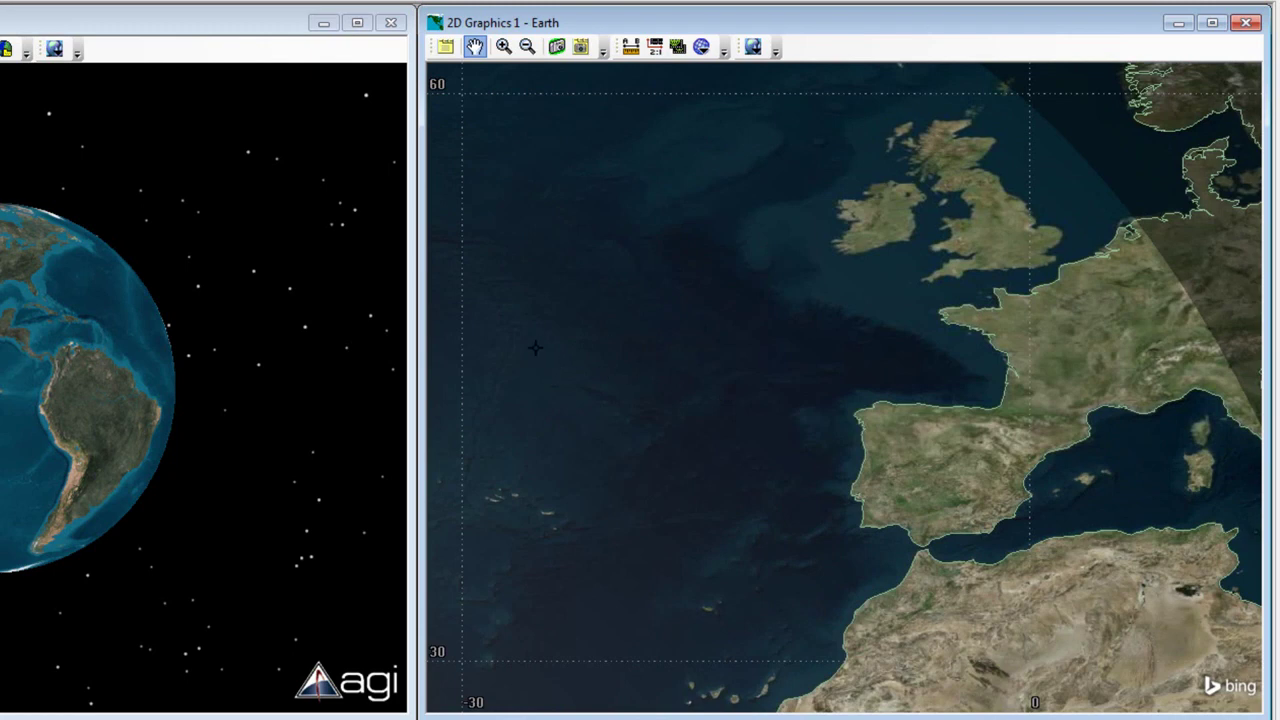
drag(526, 337, 1100, 352)
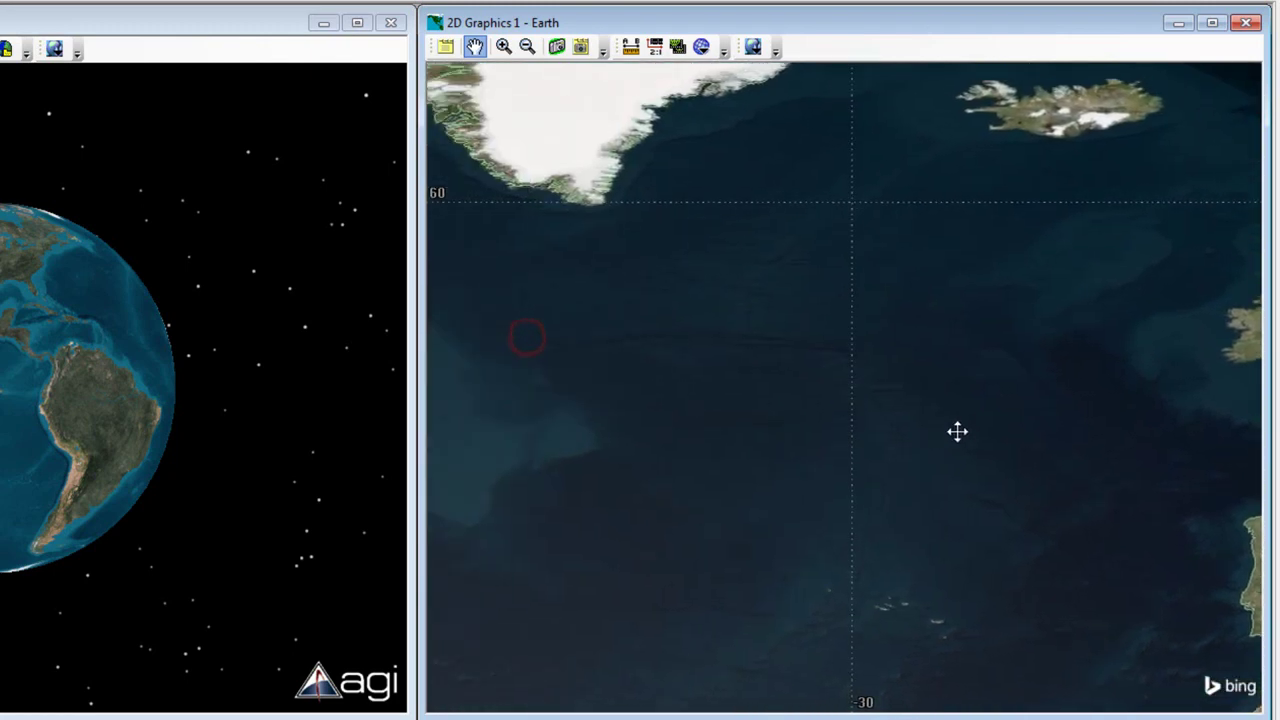
drag(520, 440, 1100, 355)
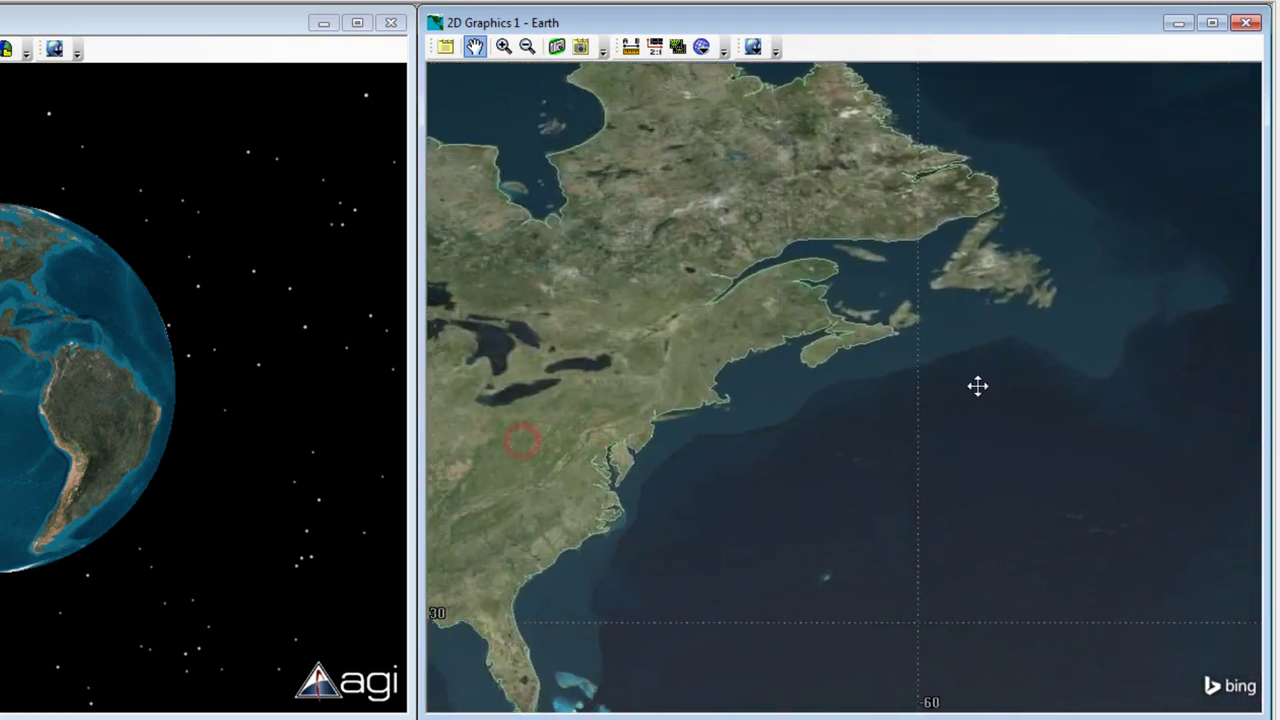
drag(603, 449, 691, 434)
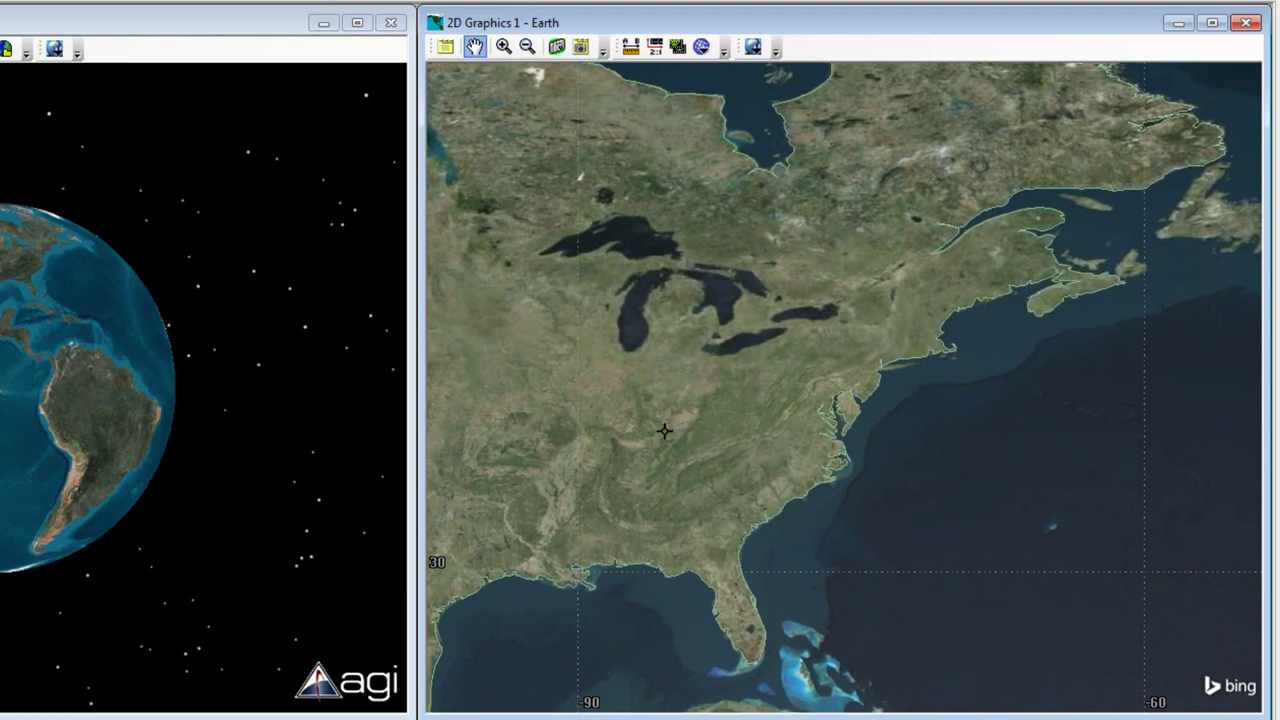
Step: Zoom the 2D map back out to the full world view
scroll(664, 430, down, 1)
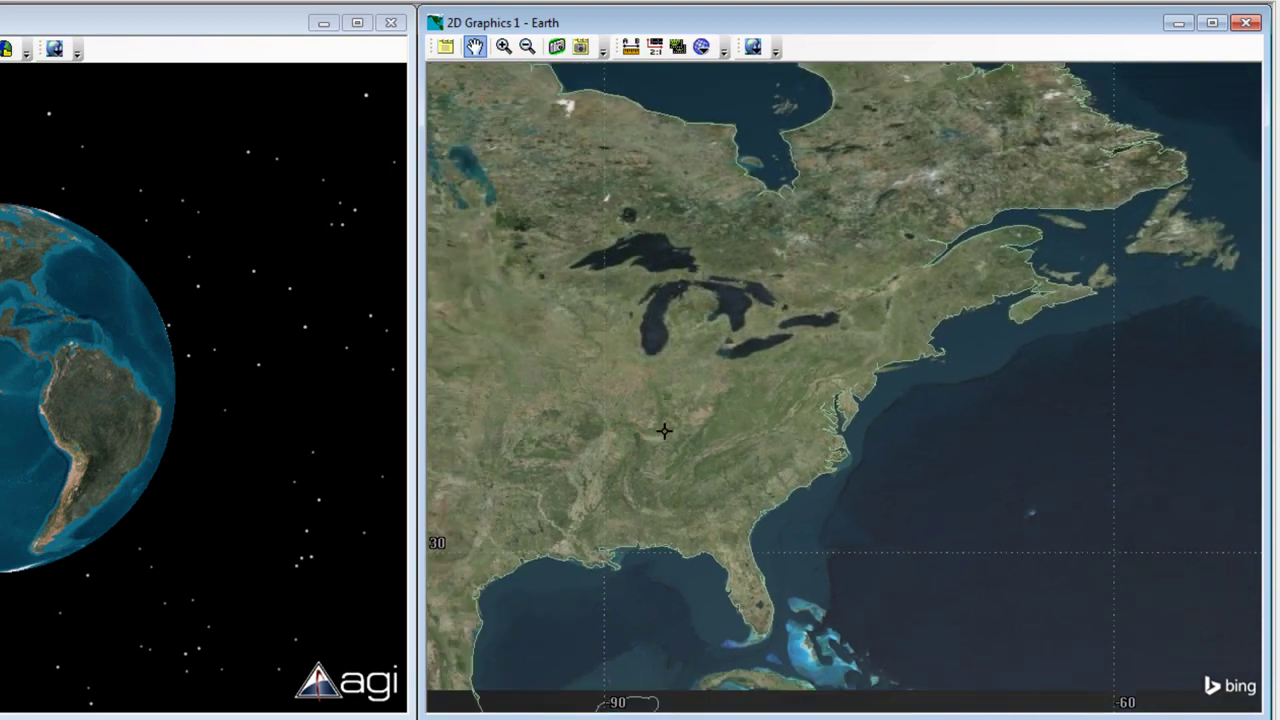
click(528, 48)
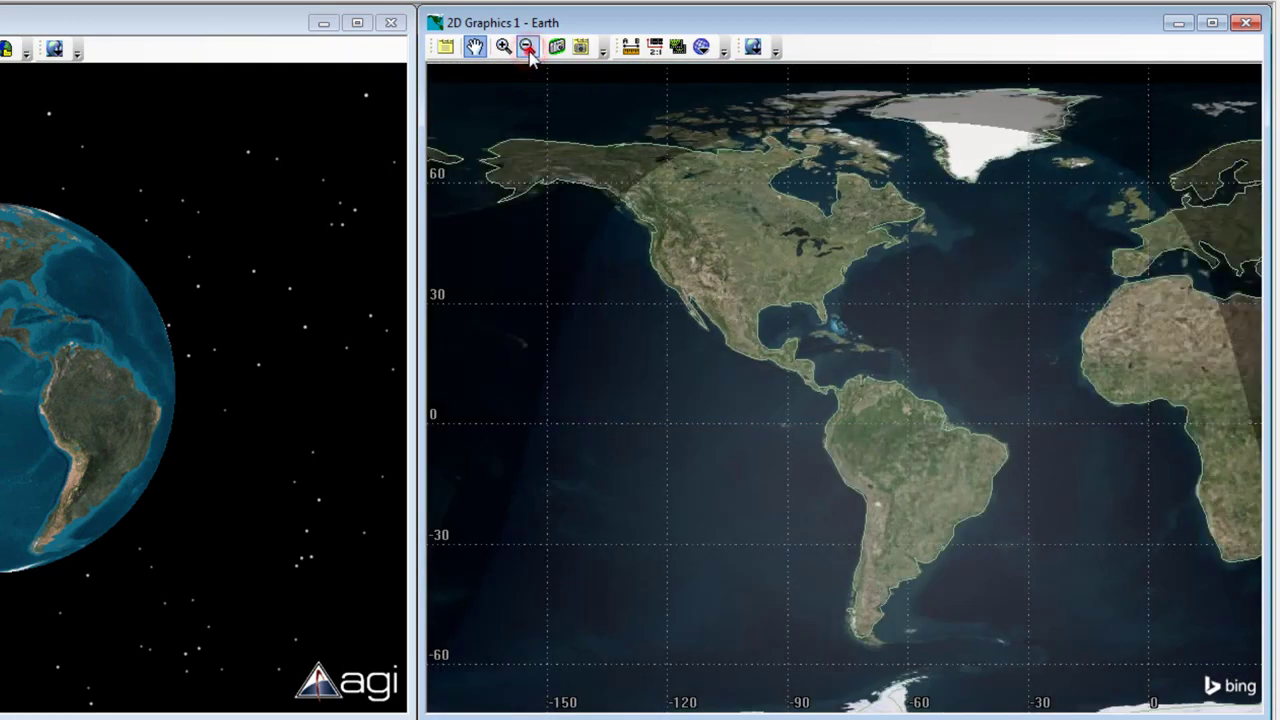
click(528, 48)
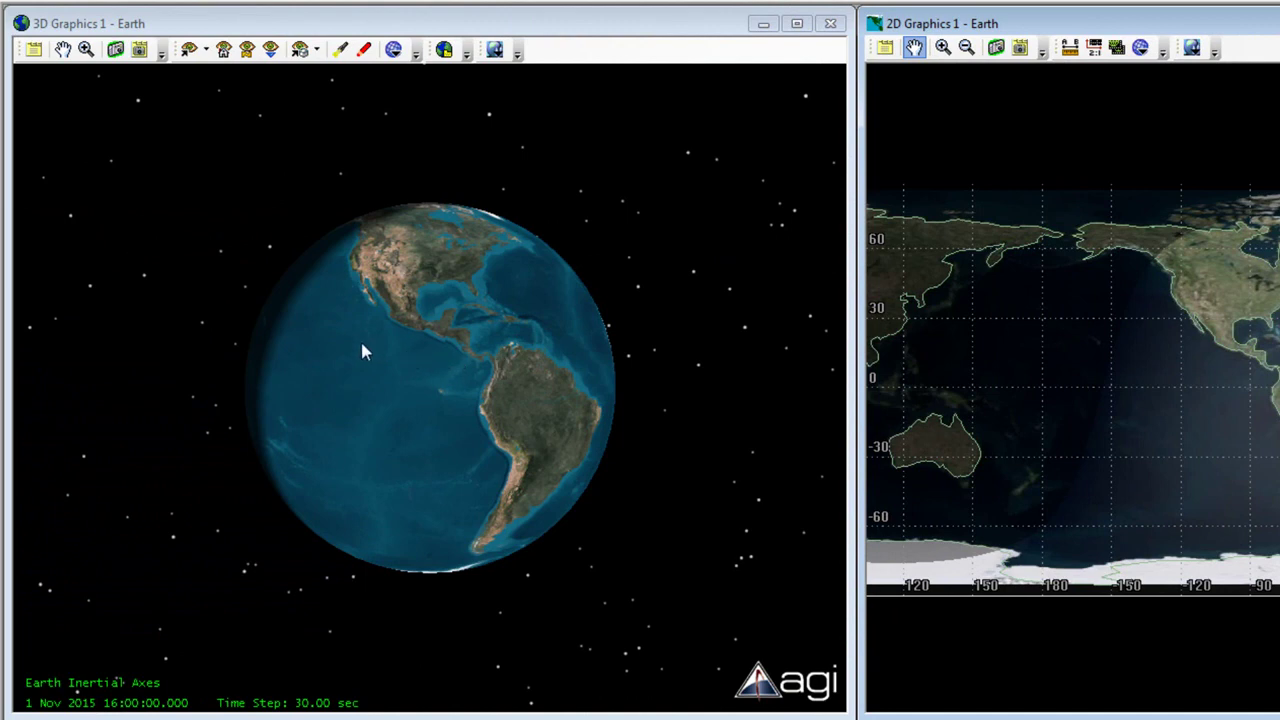
Step: Rotate the 3D globe to face North America and zoom in on it
mouse_move(362, 350)
mouse_down()
mouse_move(466, 386)
mouse_move(597, 374)
mouse_move(486, 390)
mouse_move(297, 374)
mouse_move(482, 366)
mouse_move(349, 394)
mouse_move(218, 368)
mouse_move(428, 394)
mouse_move(586, 380)
mouse_up()
mouse_move(379, 374)
mouse_down()
mouse_move(537, 393)
mouse_move(521, 361)
mouse_up()
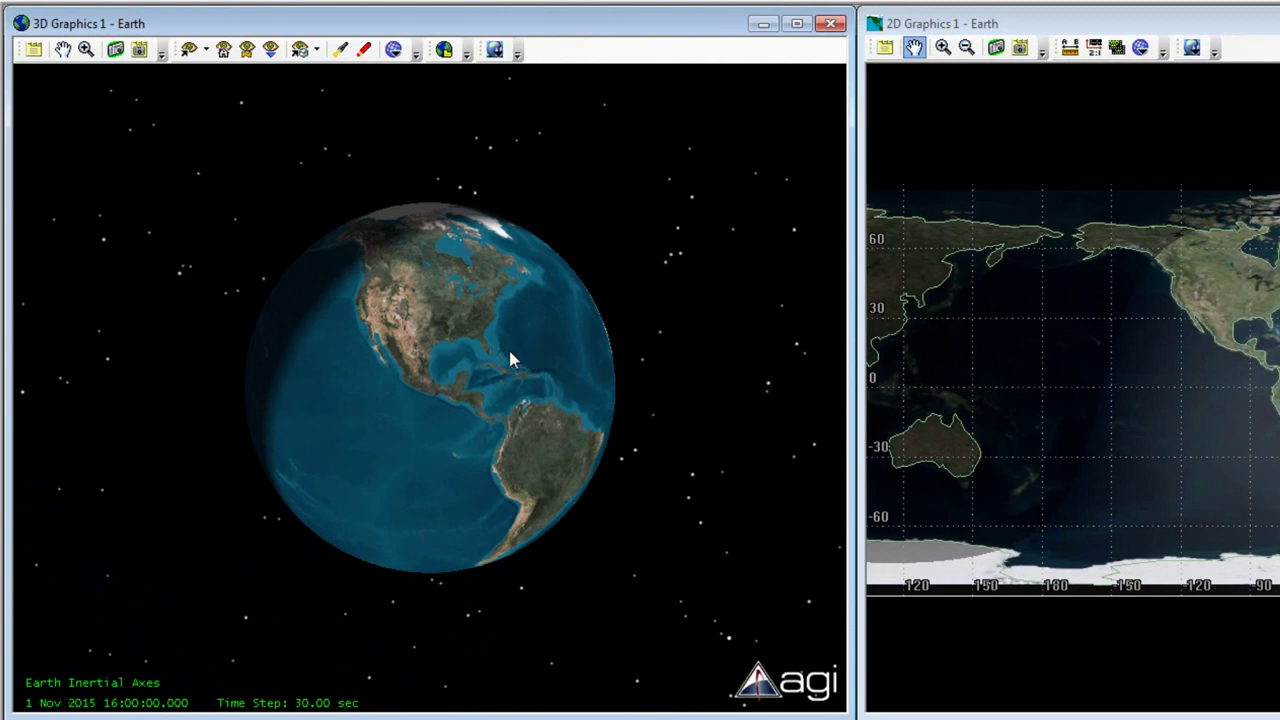
scroll(510, 360, up, 2)
scroll(510, 360, up, 1)
scroll(510, 360, up, 1)
scroll(513, 362, down, 2)
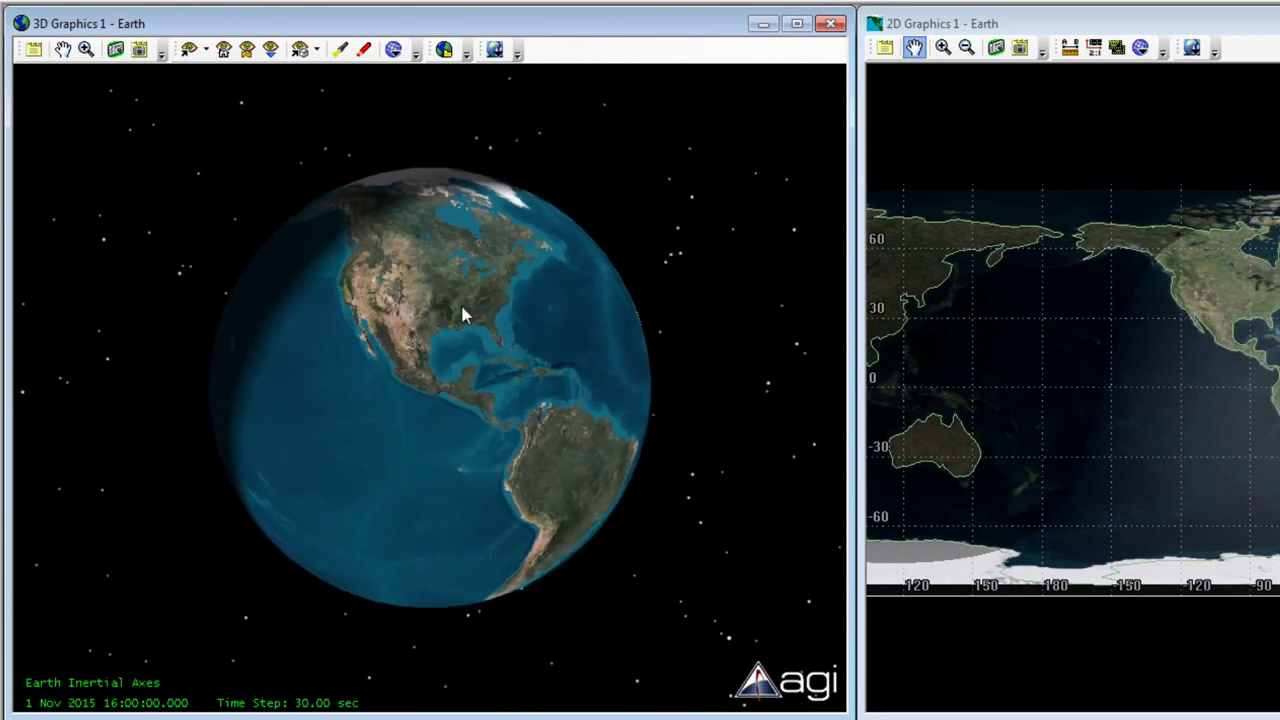
mouse_move(471, 290)
right_down()
mouse_move(483, 480)
mouse_move(468, 283)
right_up()
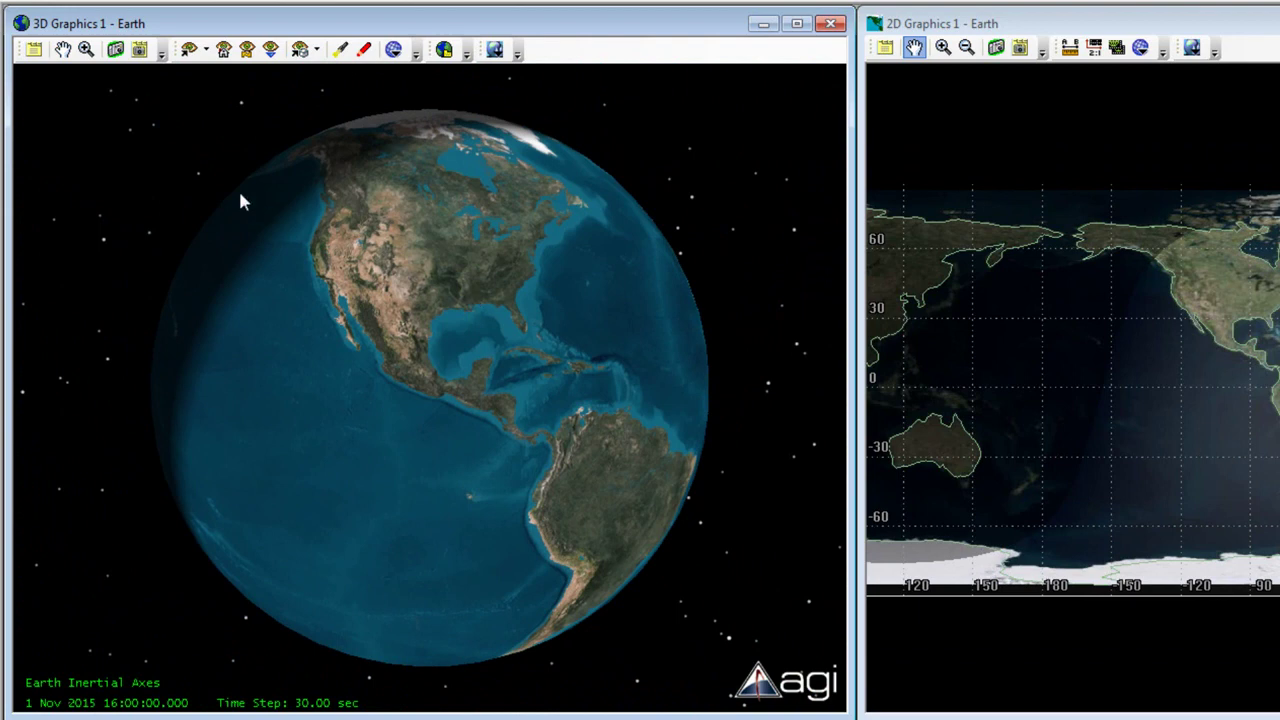
Step: Box-zoom the 3D globe onto the southeastern US, recentre on Florida, and zoom closer
click(86, 49)
drag(407, 209, 593, 388)
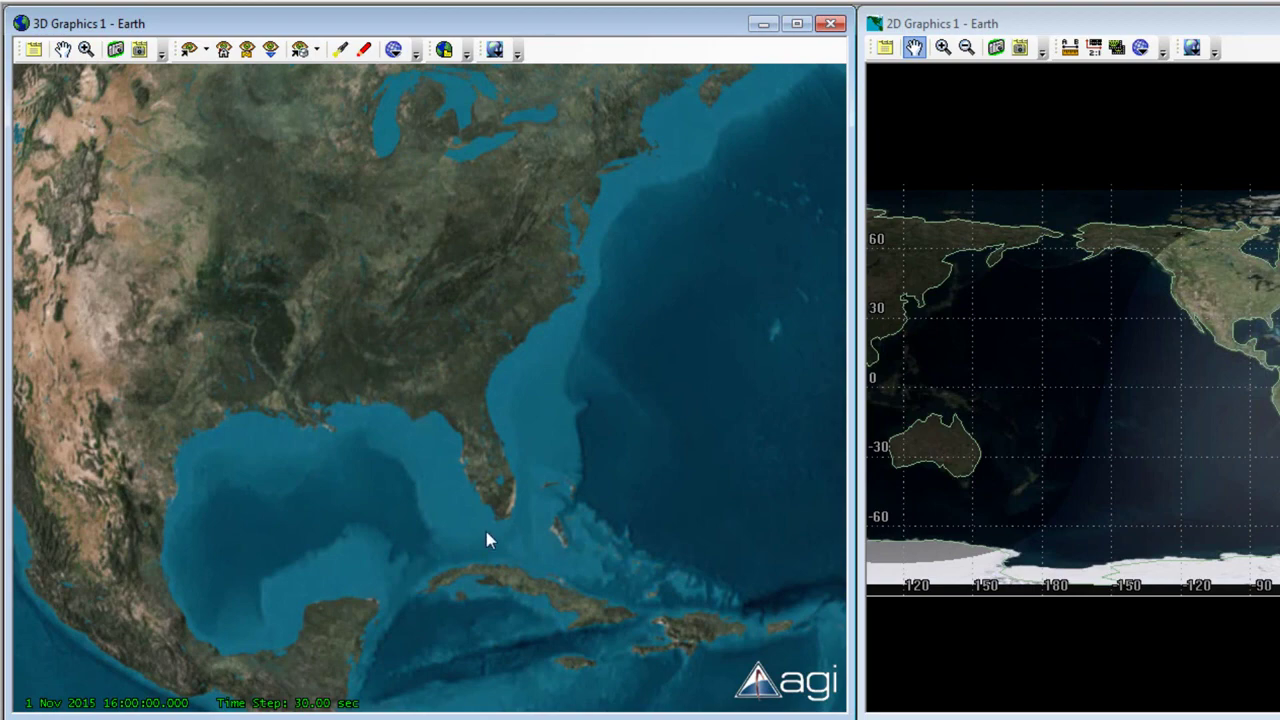
mouse_move(482, 535)
mouse_down()
mouse_move(453, 481)
mouse_move(523, 406)
mouse_move(517, 331)
mouse_move(474, 466)
mouse_move(363, 433)
mouse_move(340, 323)
mouse_move(389, 457)
mouse_move(447, 527)
mouse_up()
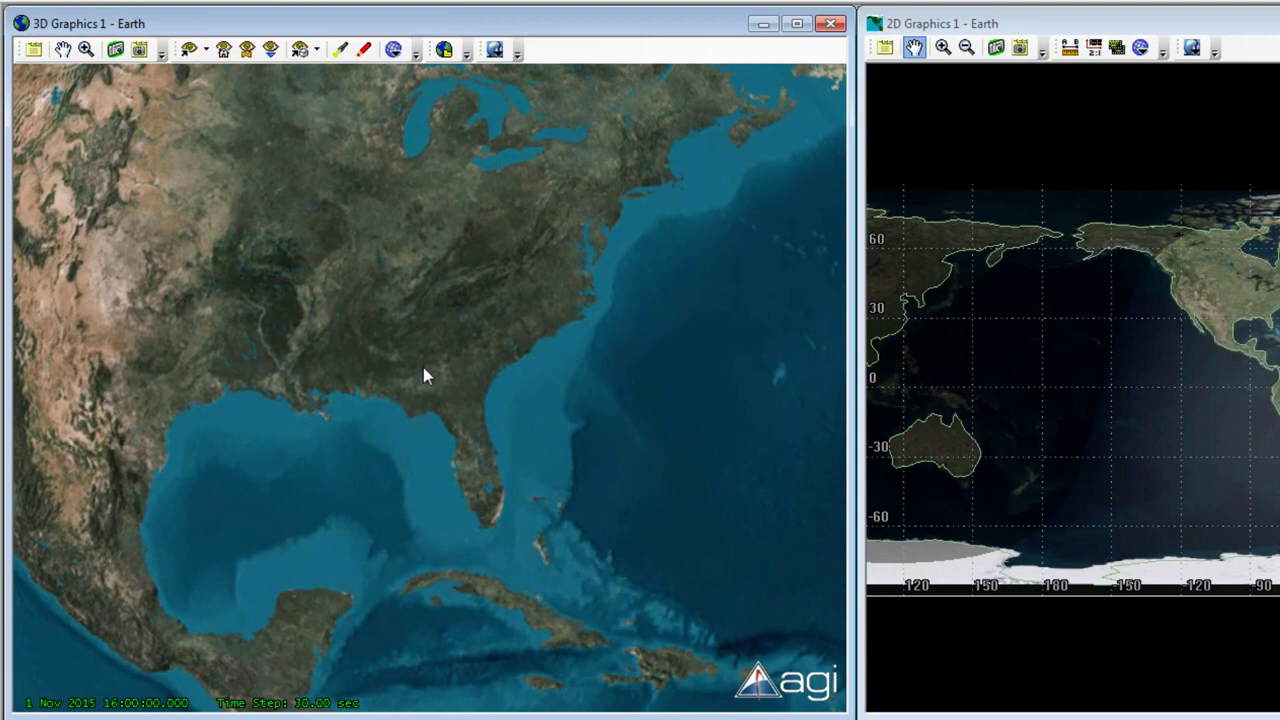
mouse_move(425, 335)
right_down()
mouse_move(434, 449)
mouse_move(429, 271)
mouse_move(476, 410)
mouse_move(473, 348)
right_up()
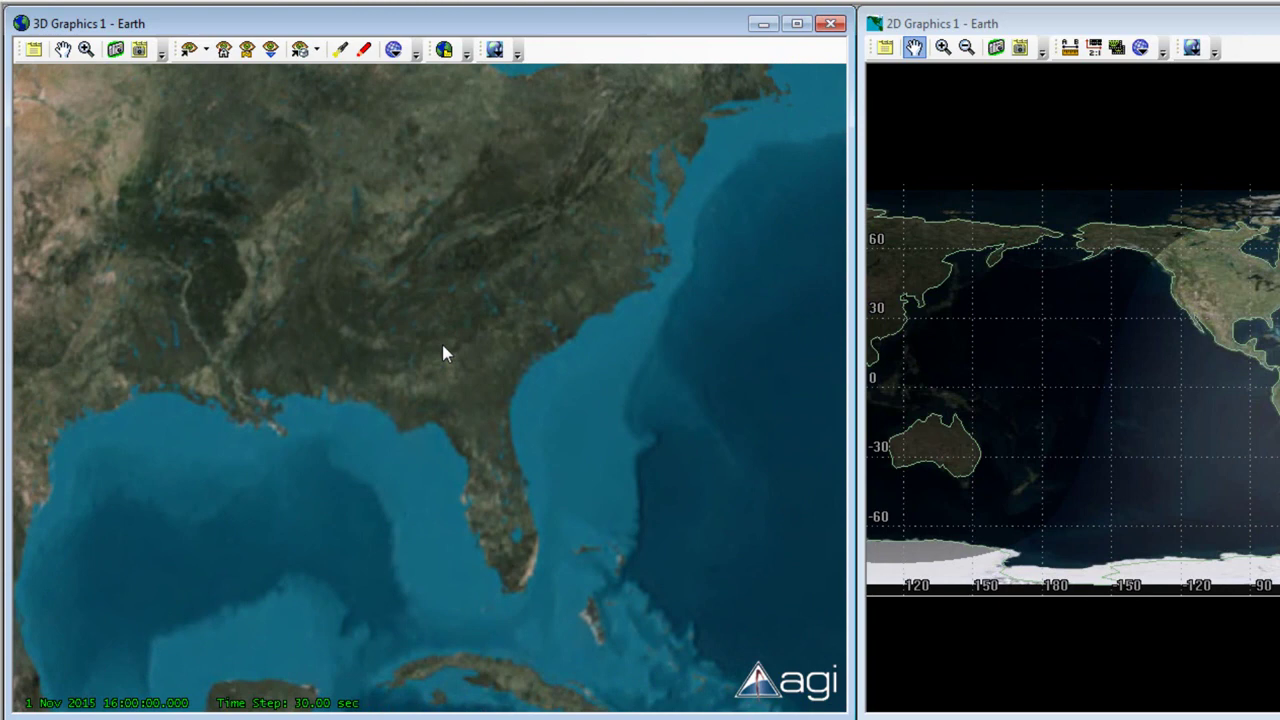
Step: Pan the 3D globe north to the Great Lakes, zoom in close, and tilt for an oblique view
click(62, 54)
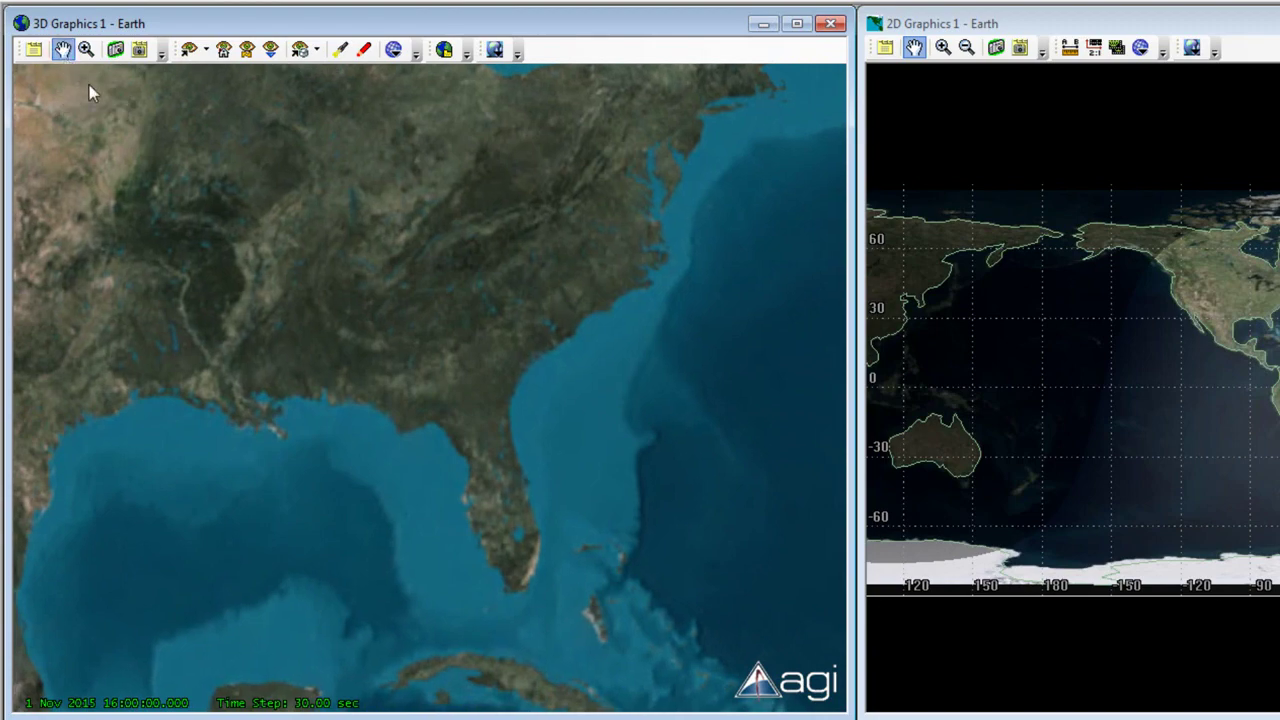
mouse_move(251, 233)
mouse_down()
mouse_move(651, 463)
mouse_move(243, 421)
mouse_move(264, 592)
mouse_up()
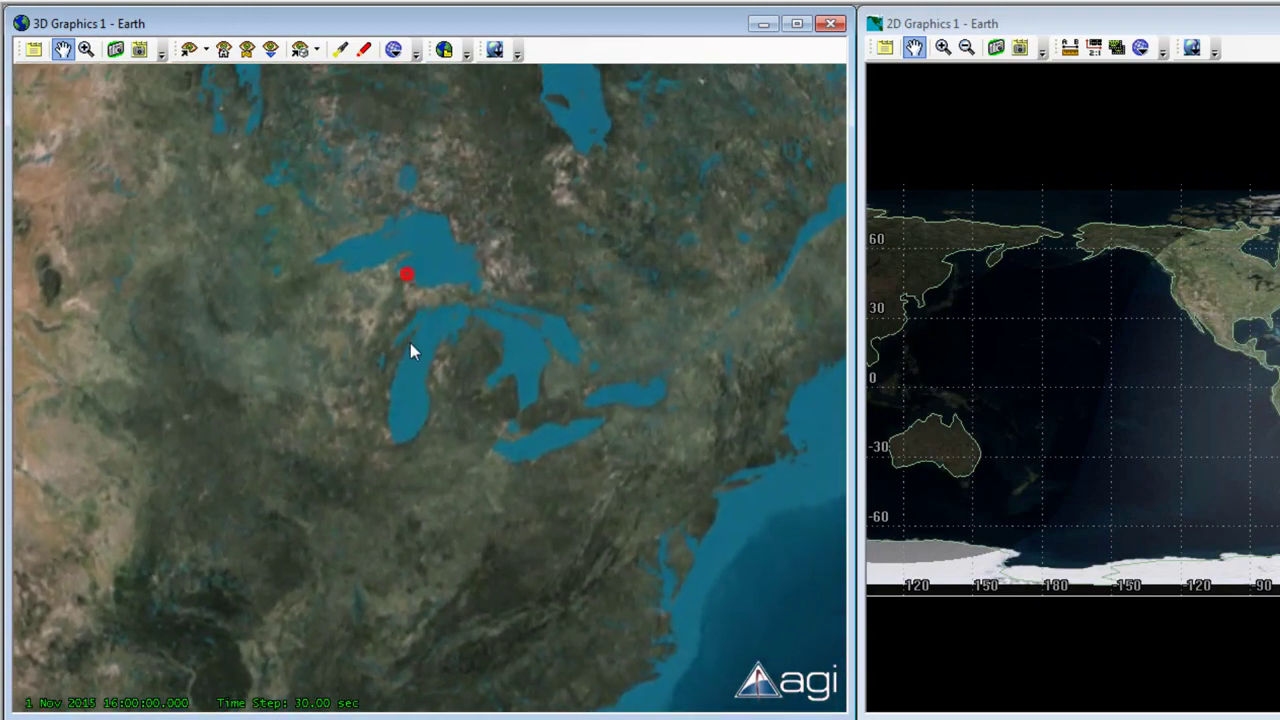
scroll(406, 454, up, 3)
scroll(394, 434, up, 2)
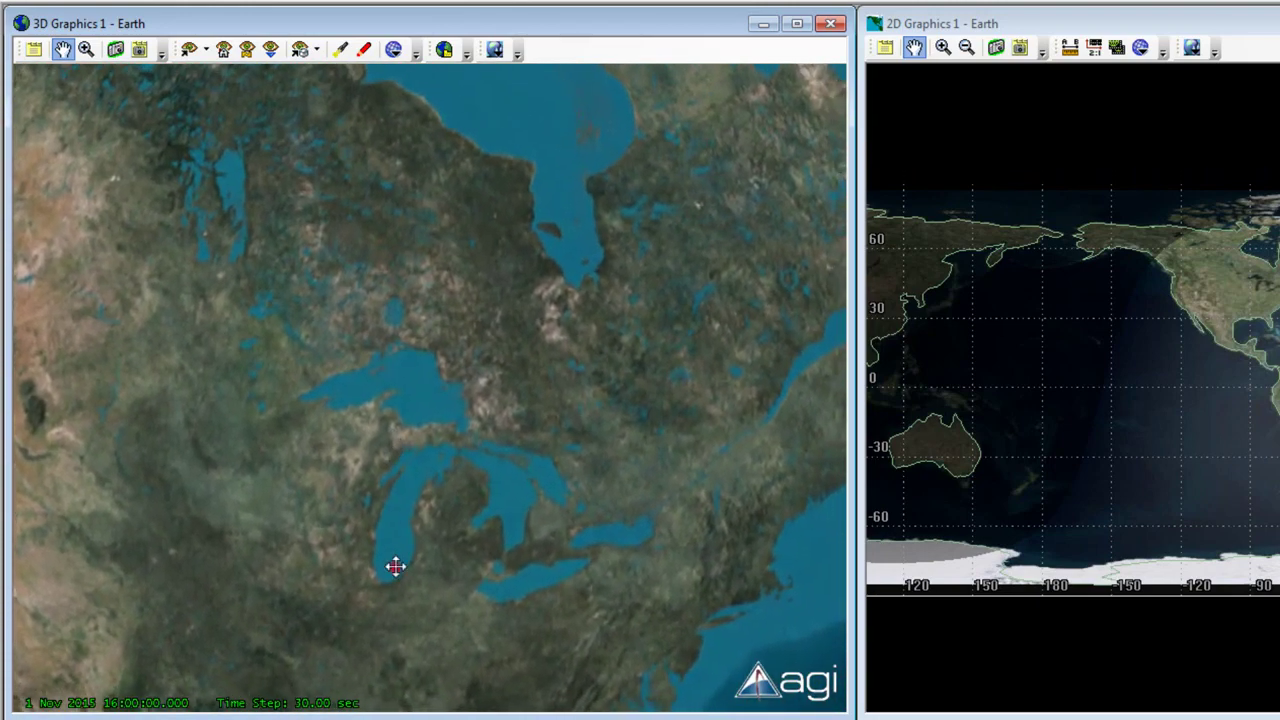
mouse_move(400, 543)
middle_down()
mouse_move(373, 326)
mouse_move(420, 554)
mouse_move(408, 568)
middle_up()
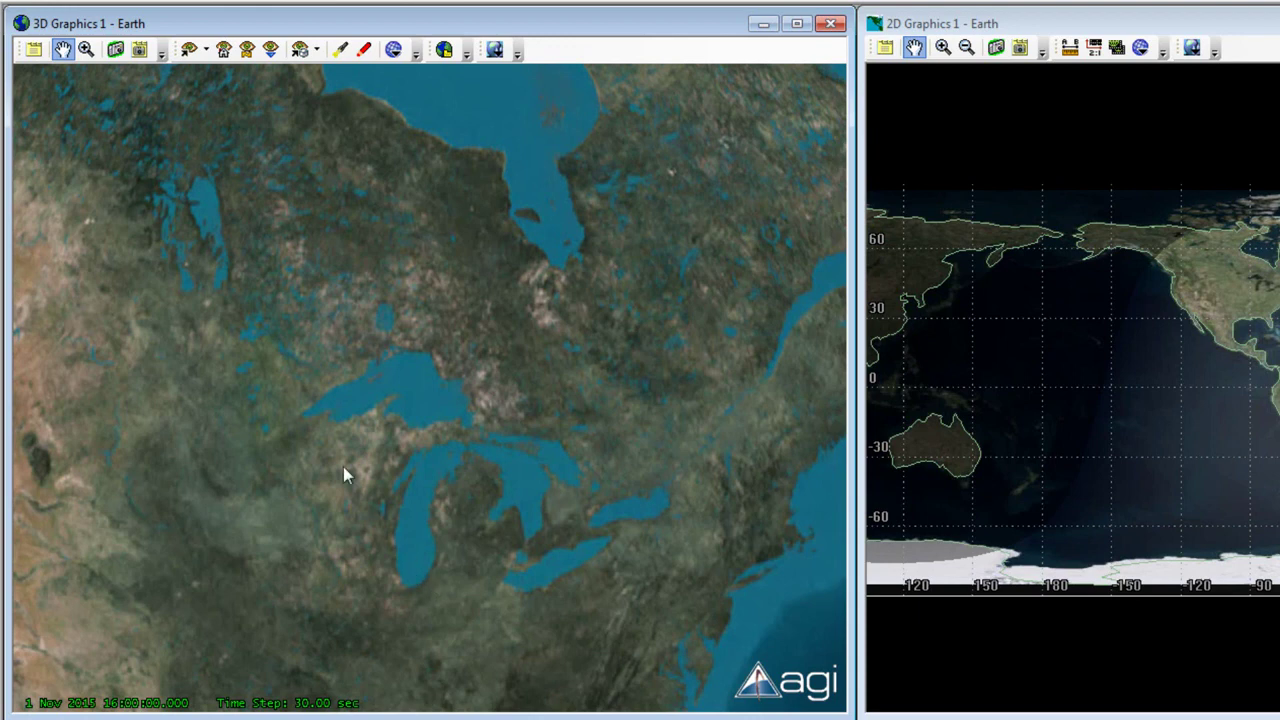
Step: Restore the 3D view to the home view of the whole Earth facing the Americas
click(224, 52)
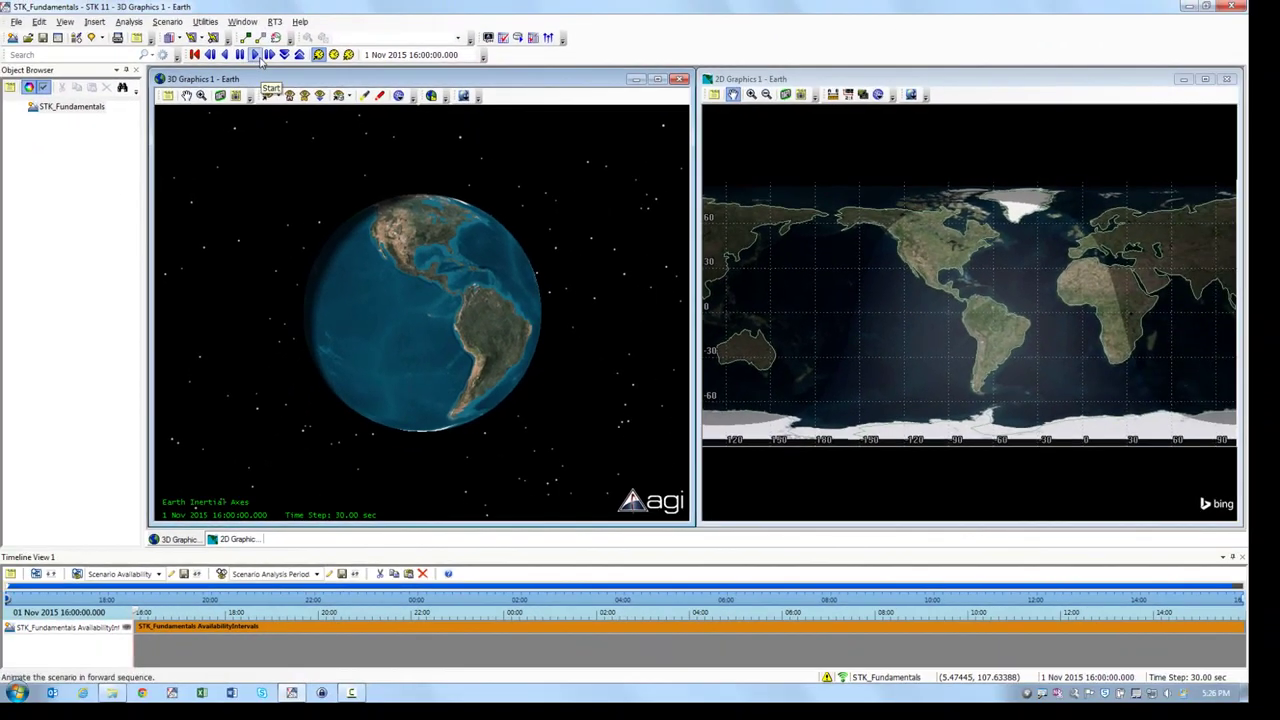
Step: Play the scenario forward, speed it up, return to 30-second steps, then pause
click(260, 59)
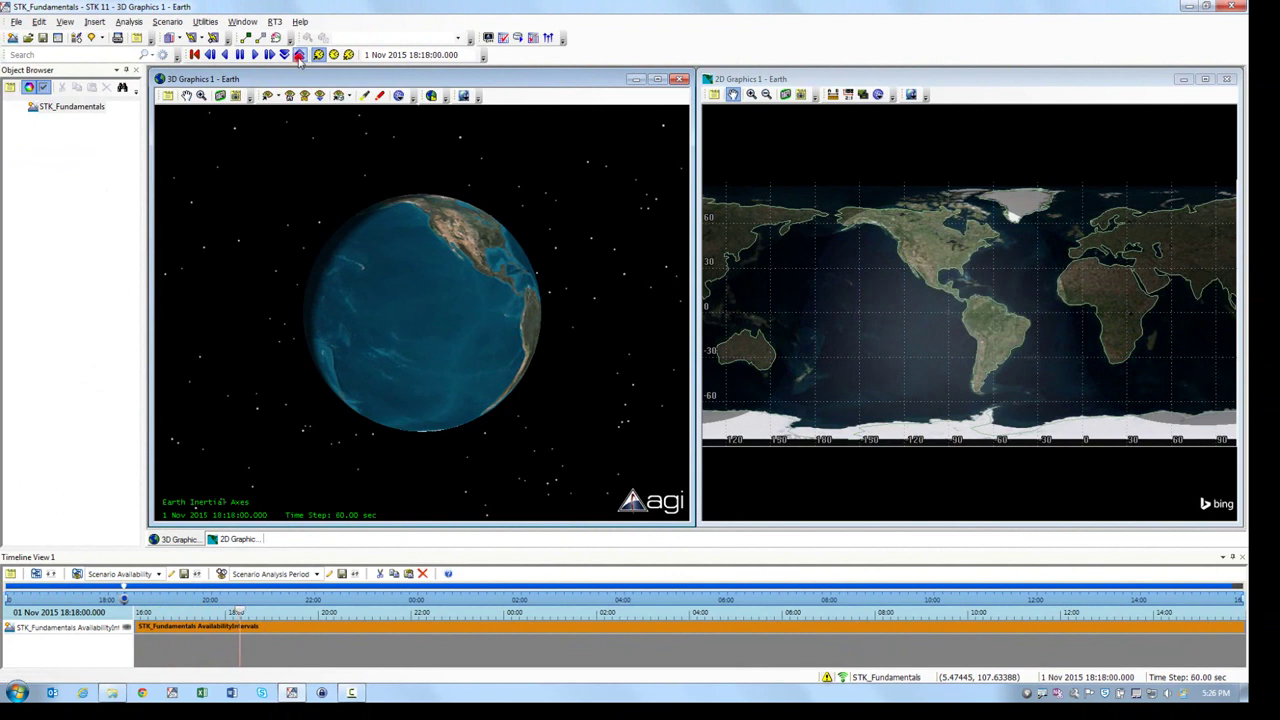
click(298, 55)
click(285, 55)
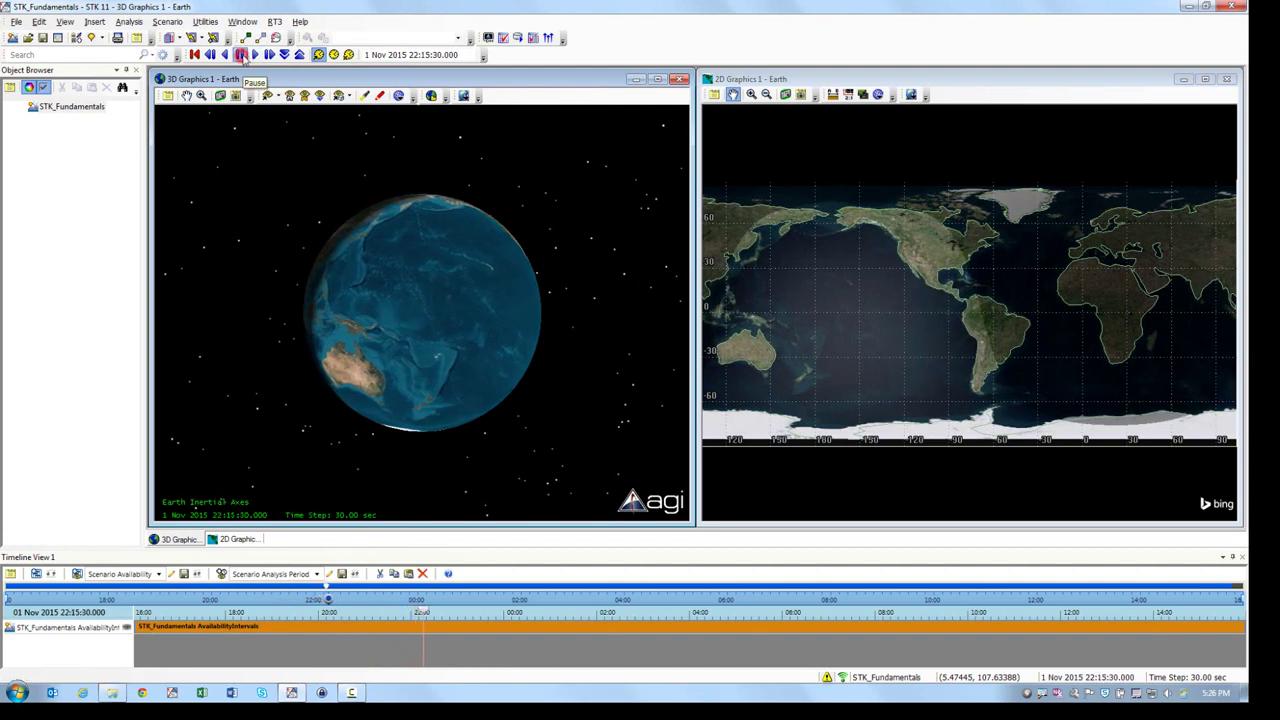
click(242, 55)
Step: Step time forward and back, play in reverse, pause, and reset to the 16:00 start
click(270, 55)
click(211, 57)
click(211, 57)
click(211, 57)
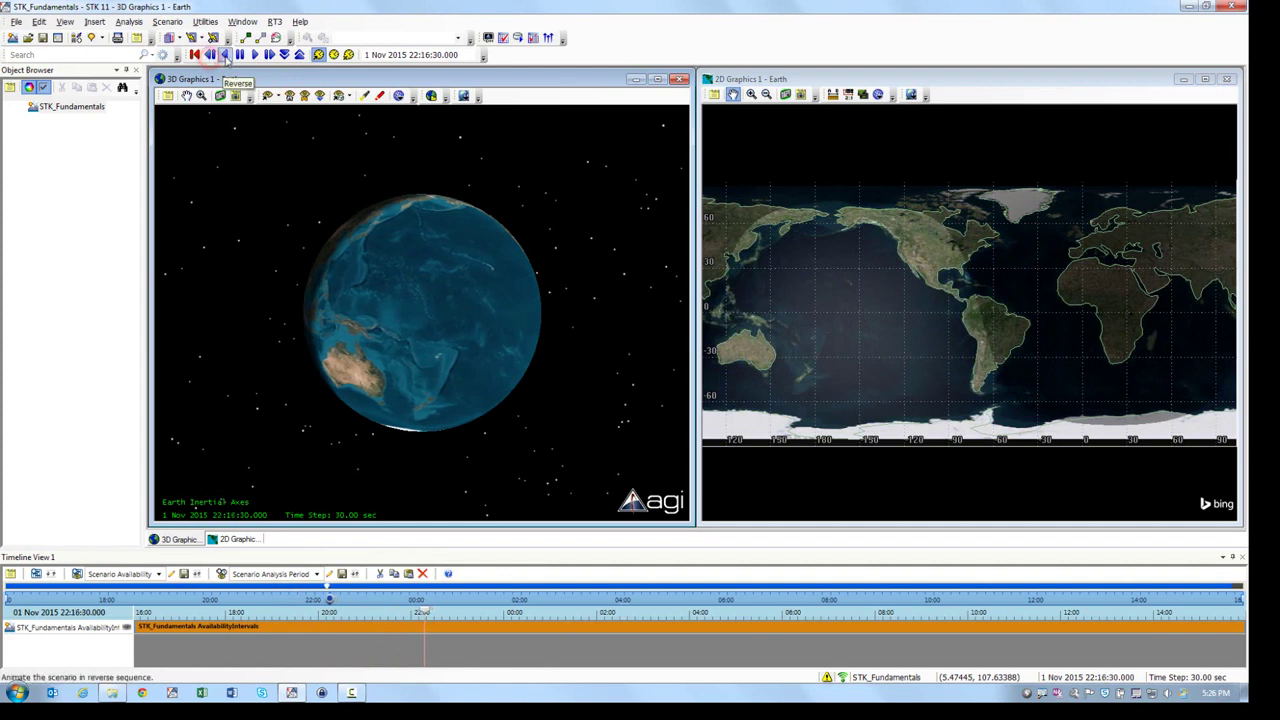
click(226, 58)
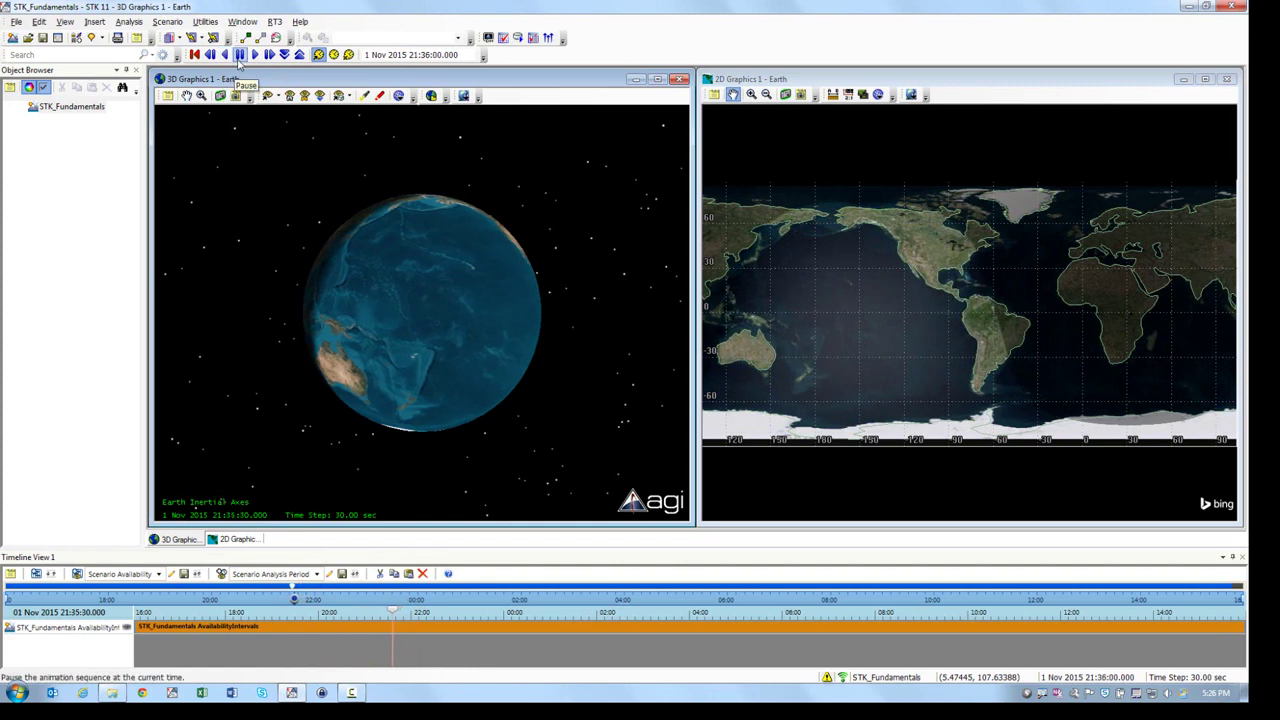
click(240, 56)
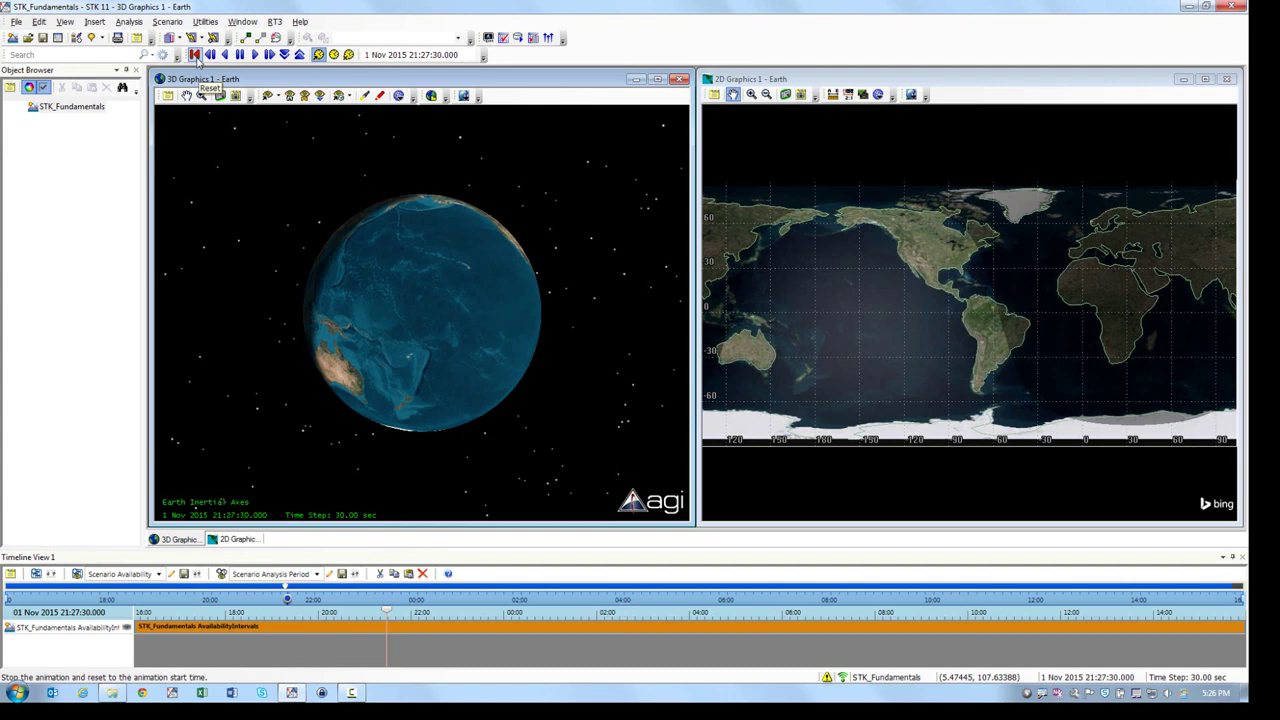
click(196, 56)
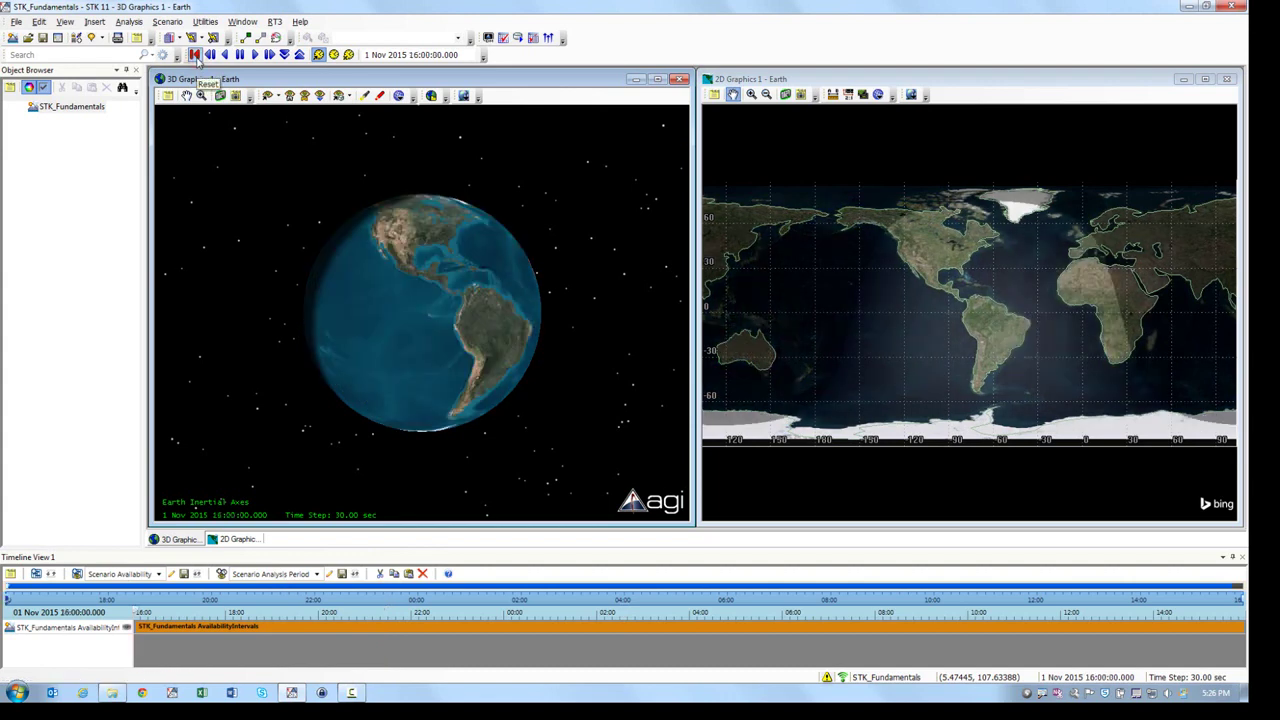